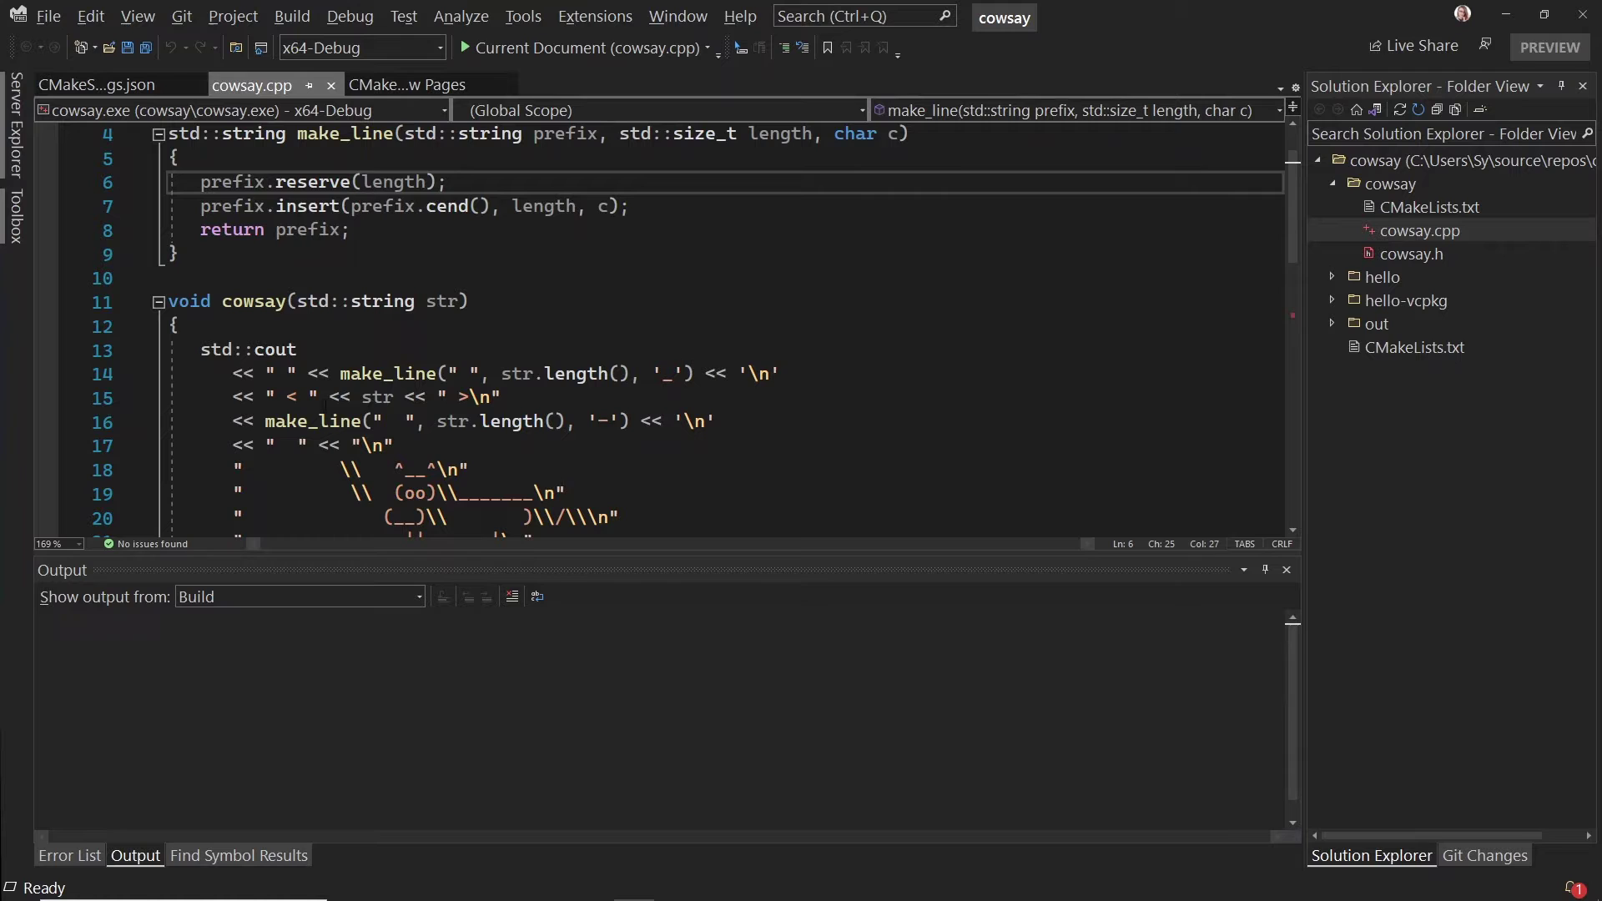
scroll(501, 374, "down", 1)
left_click_drag(296, 228, 427, 228)
Highlight the lines in cowsay.cpp that draw the cow, then clear the selection
left_click_drag(265, 349, 617, 463)
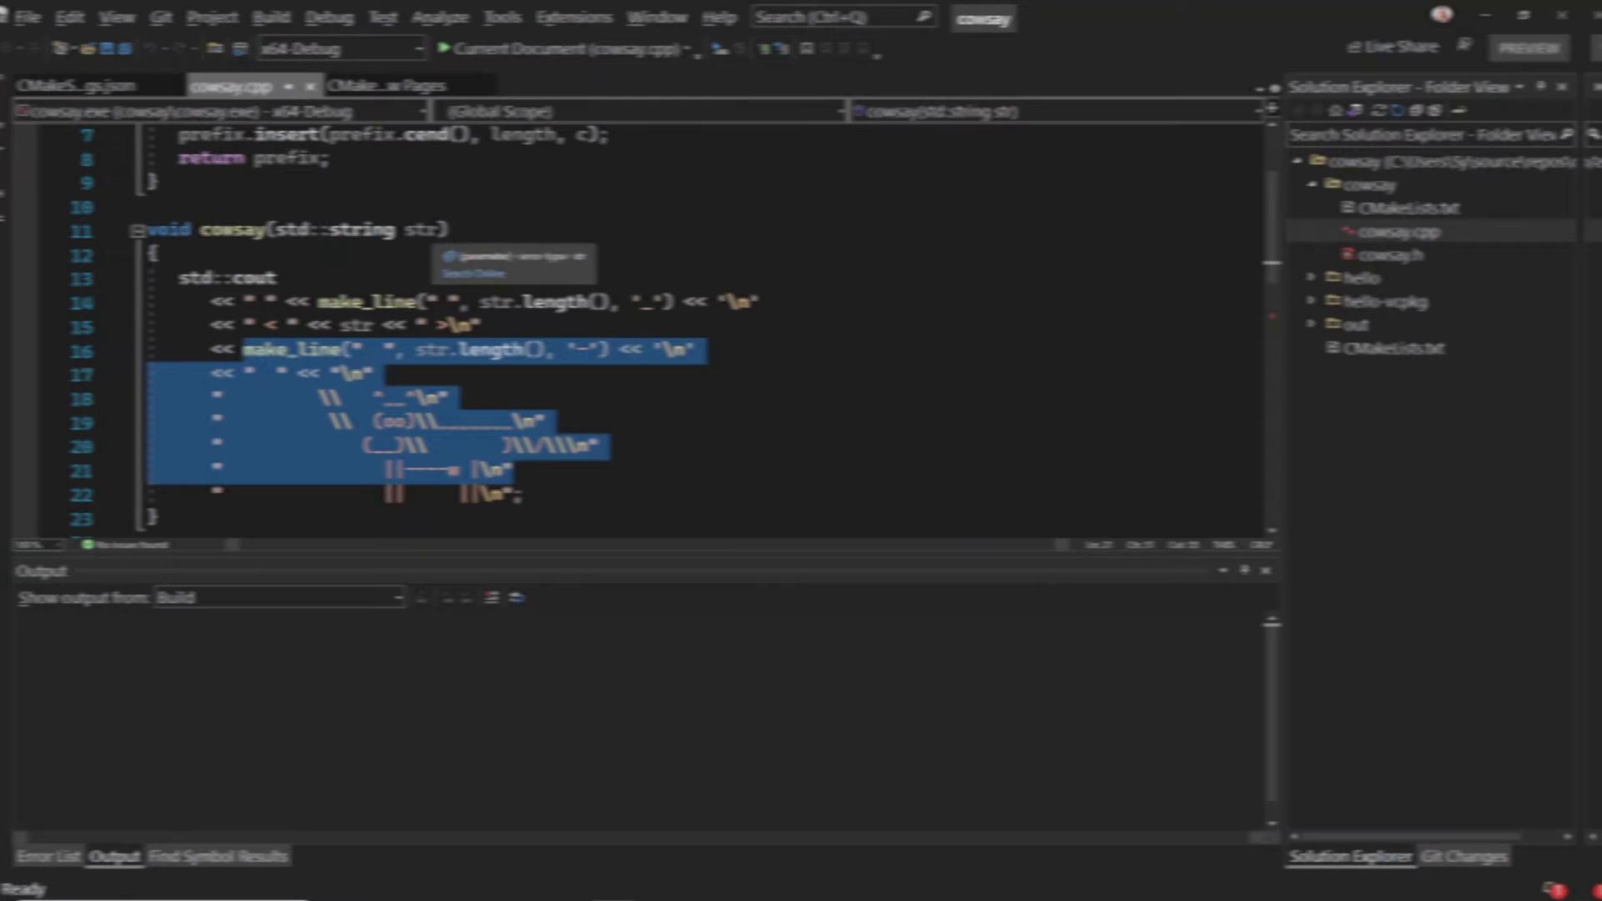
left_click(510, 227)
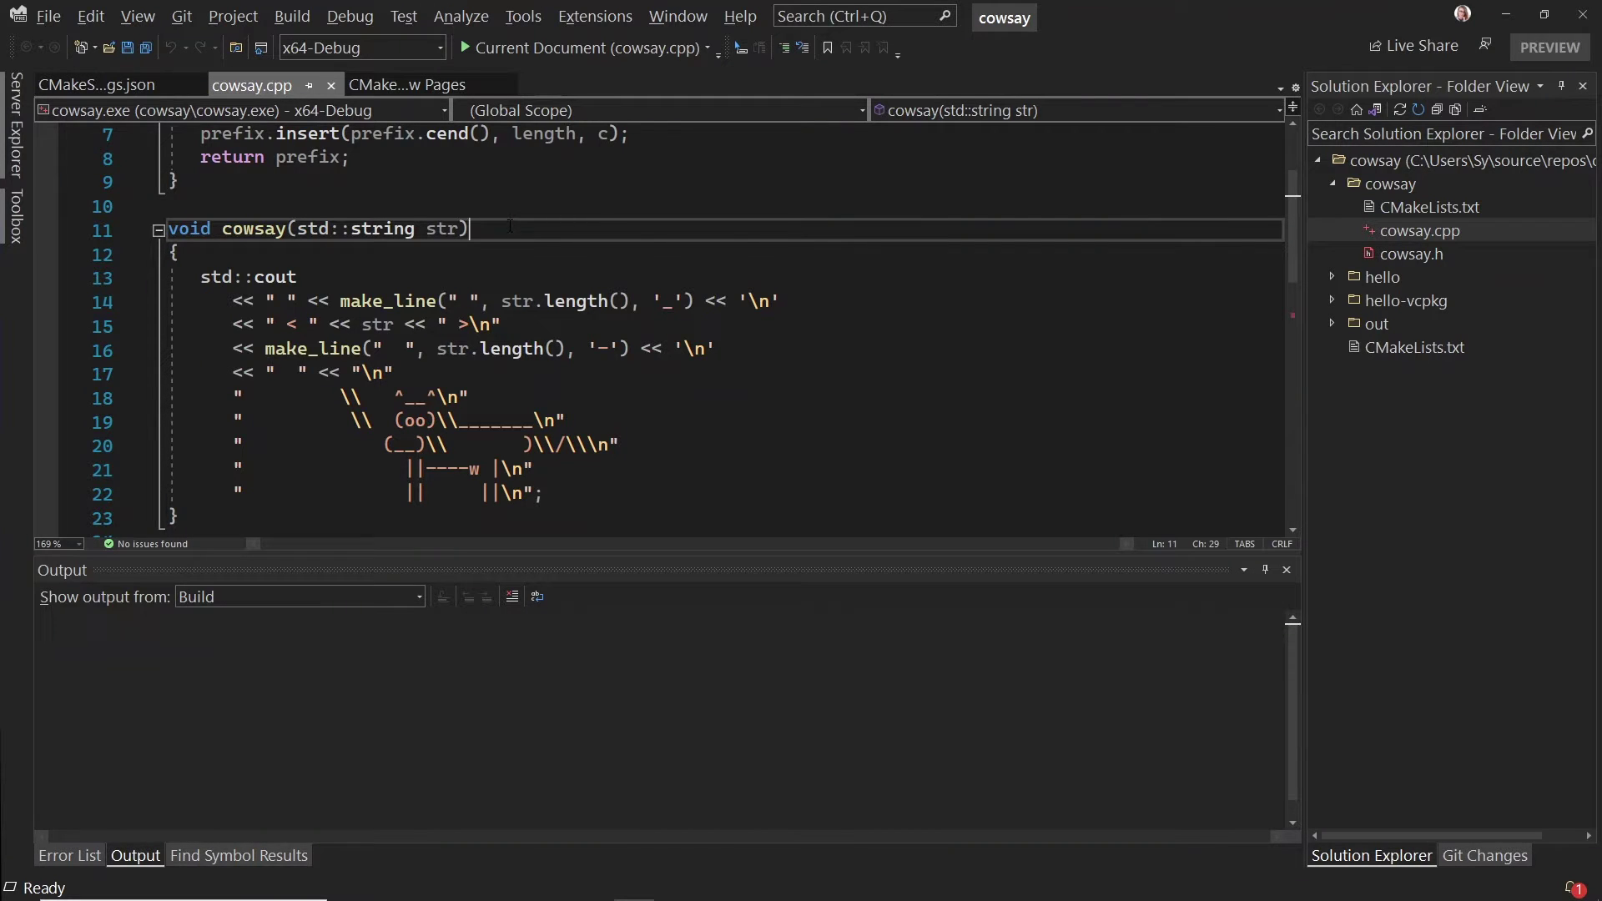
Enable 'Prefer using CMake Presets for configure, build, and test' in Options > CMake > General
left_click(524, 15)
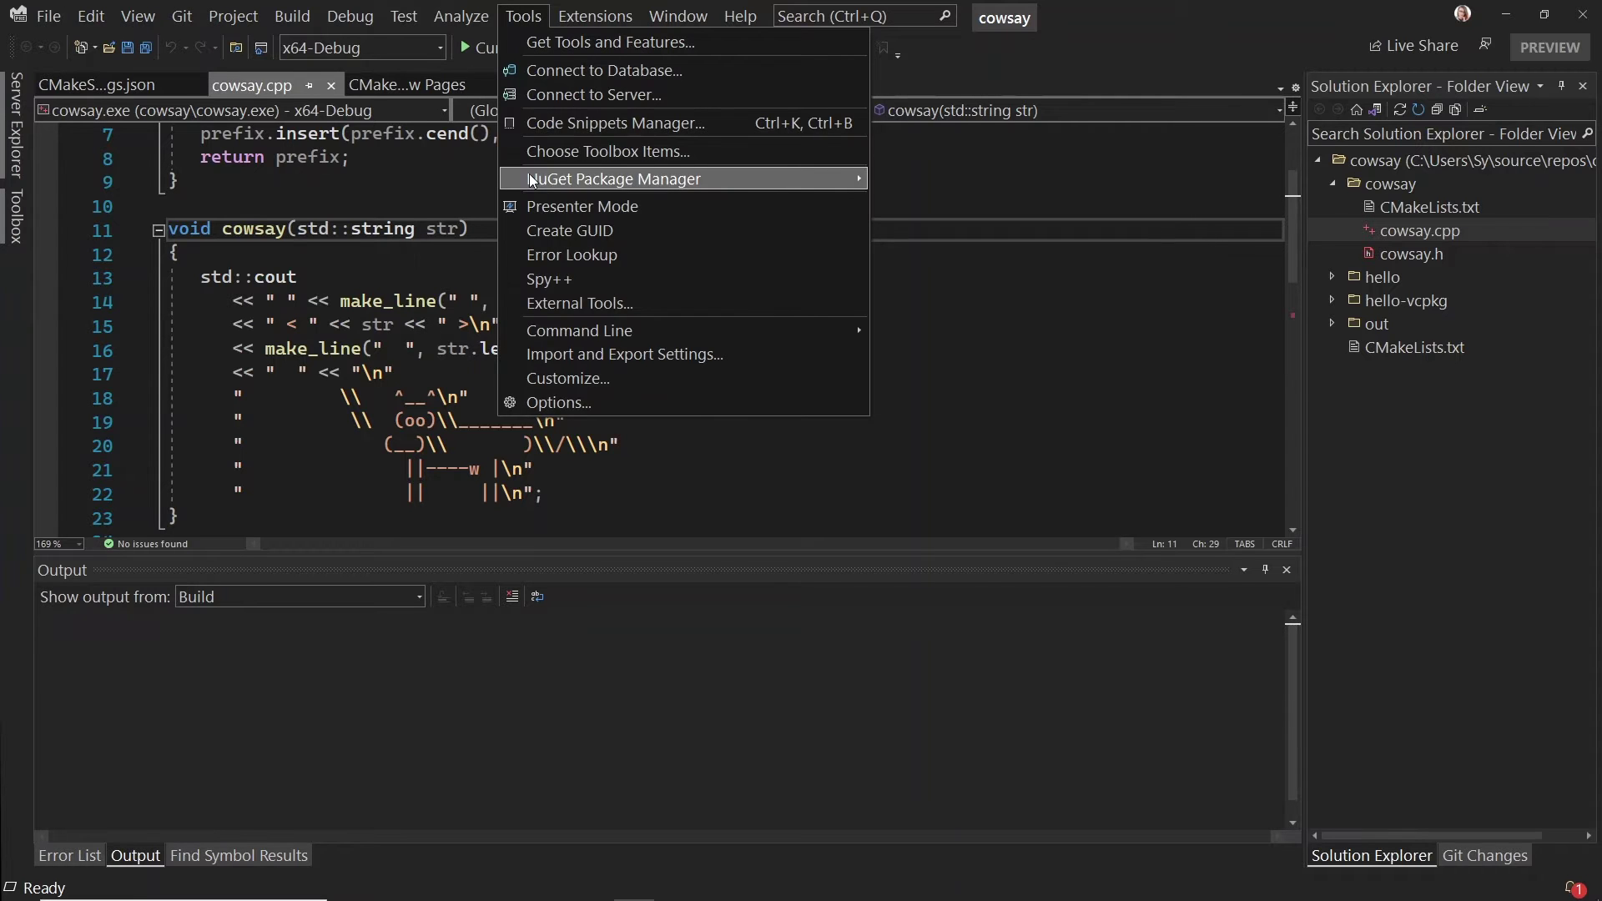
left_click(570, 402)
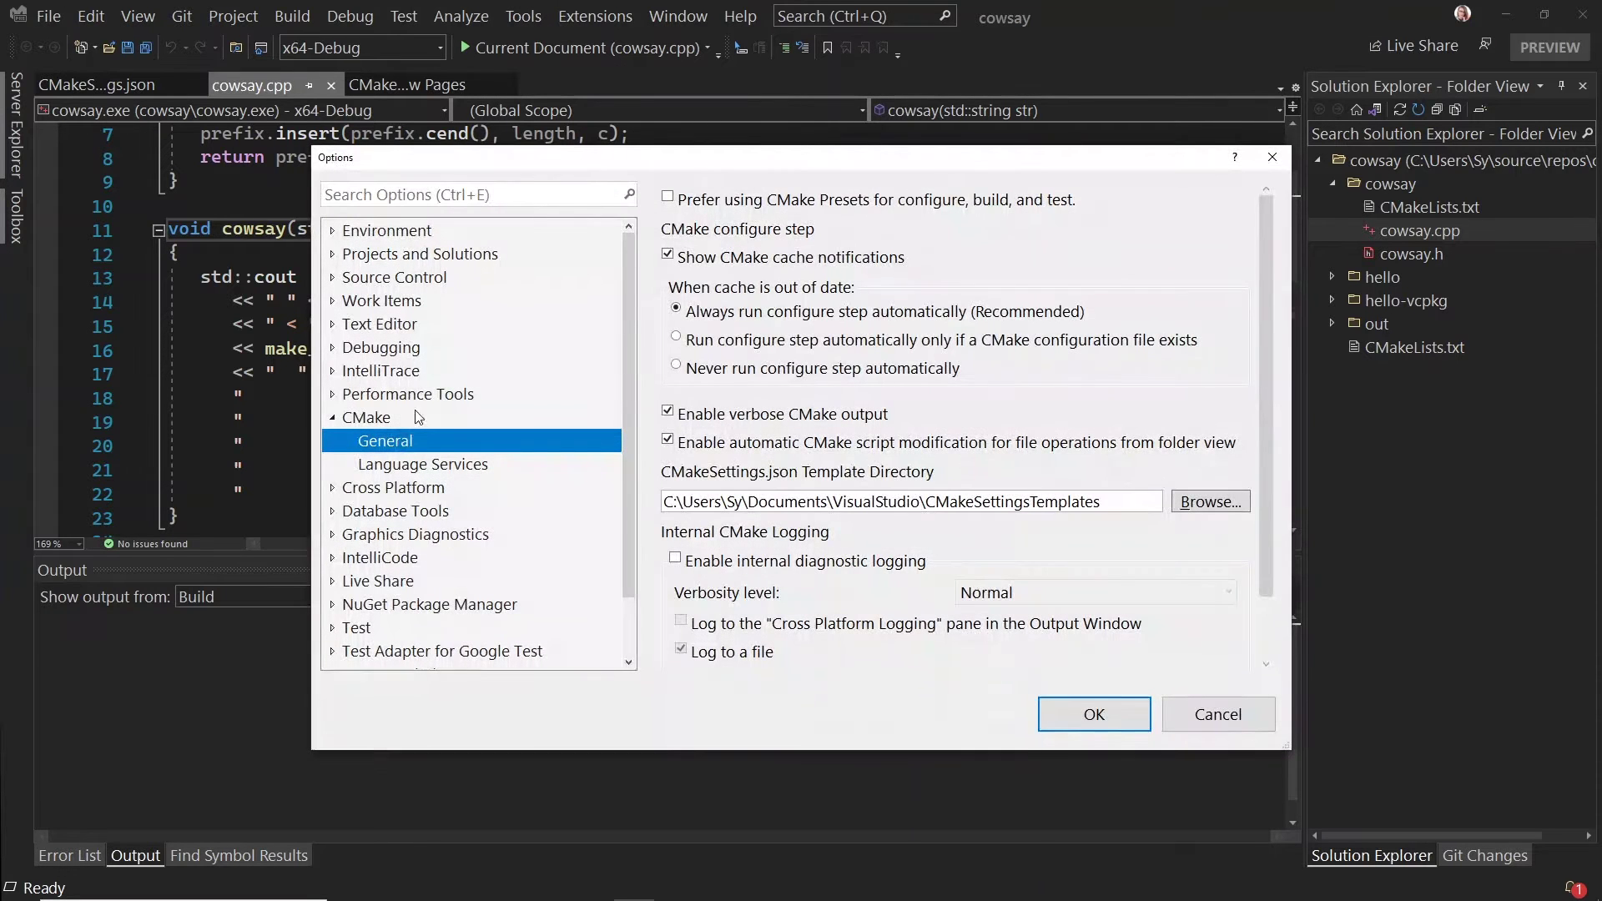
left_click(773, 200)
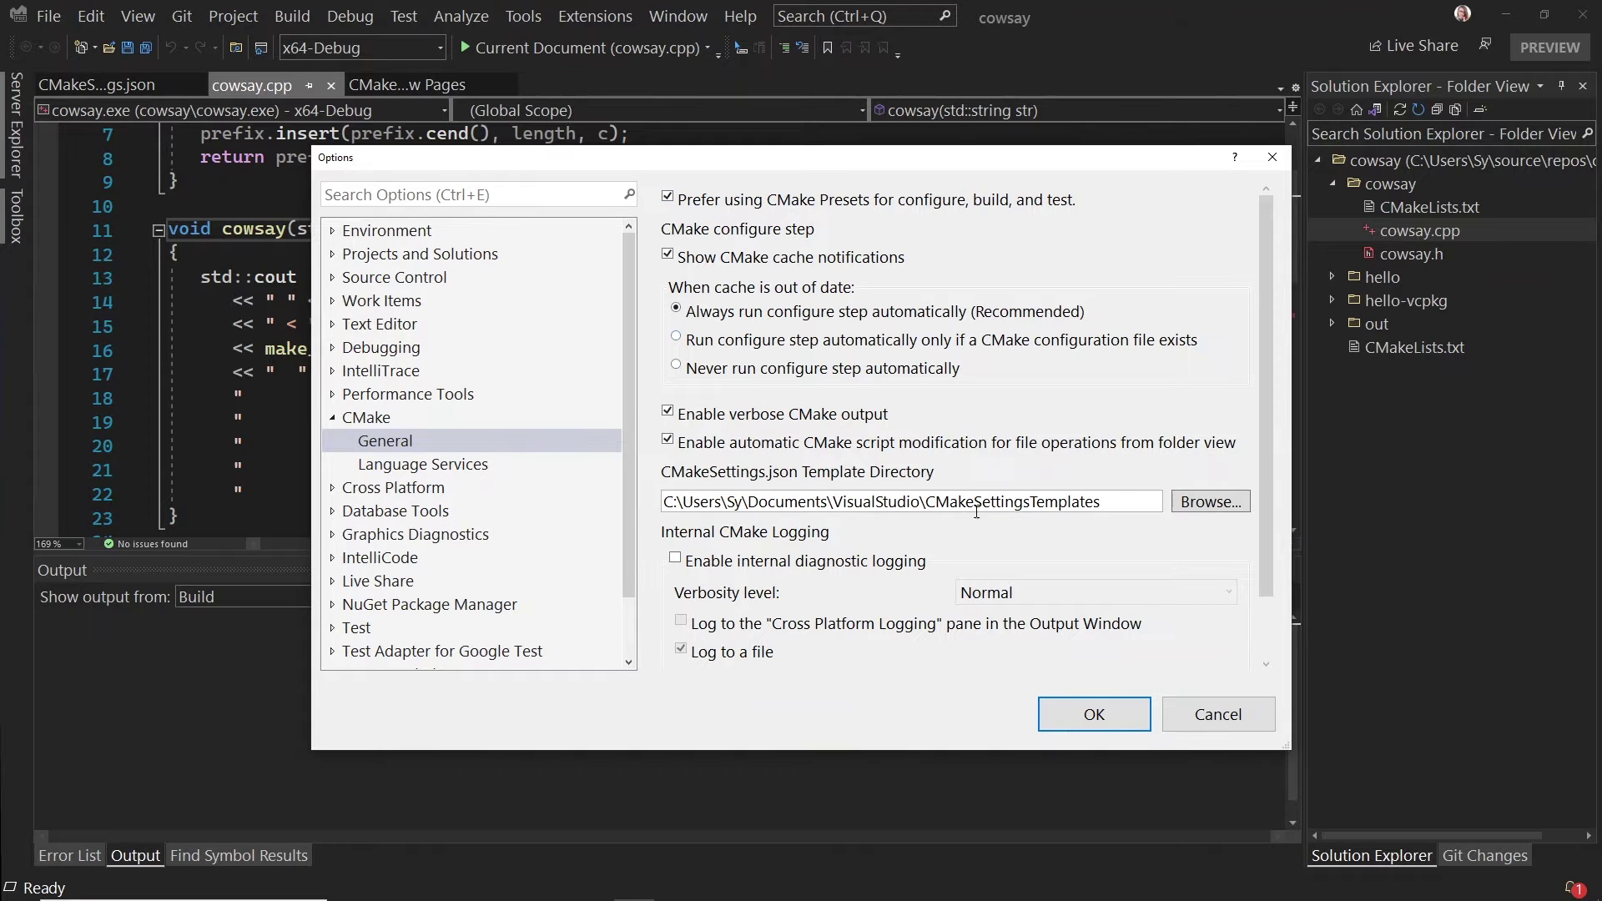
left_click(1071, 710)
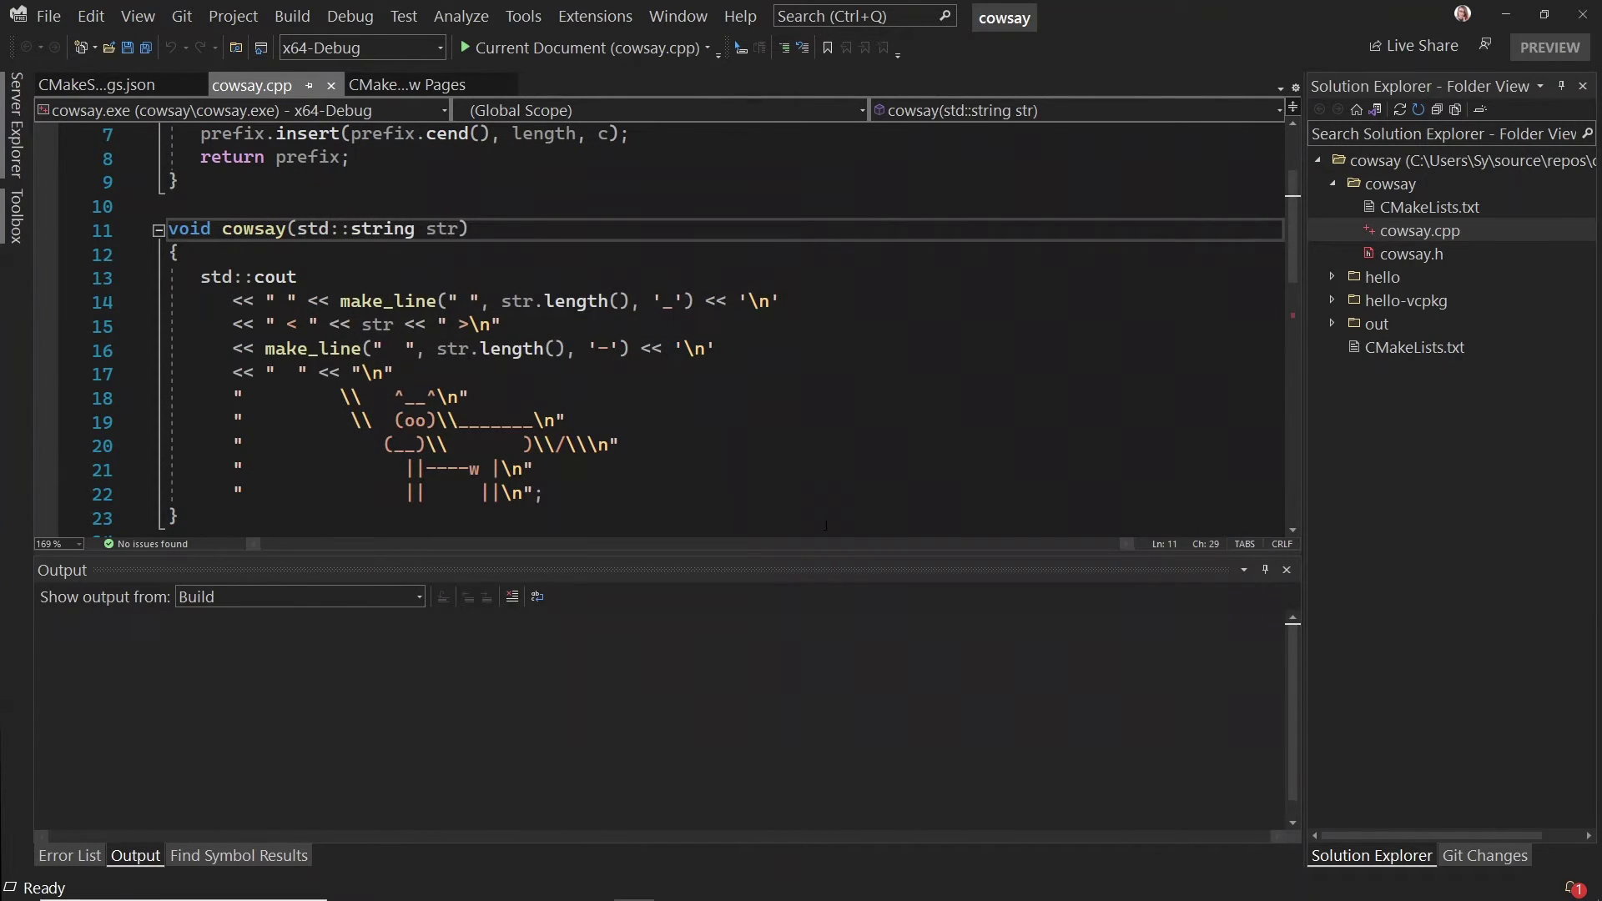
Close the cowsay folder and reopen it from Open recent so CMake reconfigures with windows-default
left_click(49, 16)
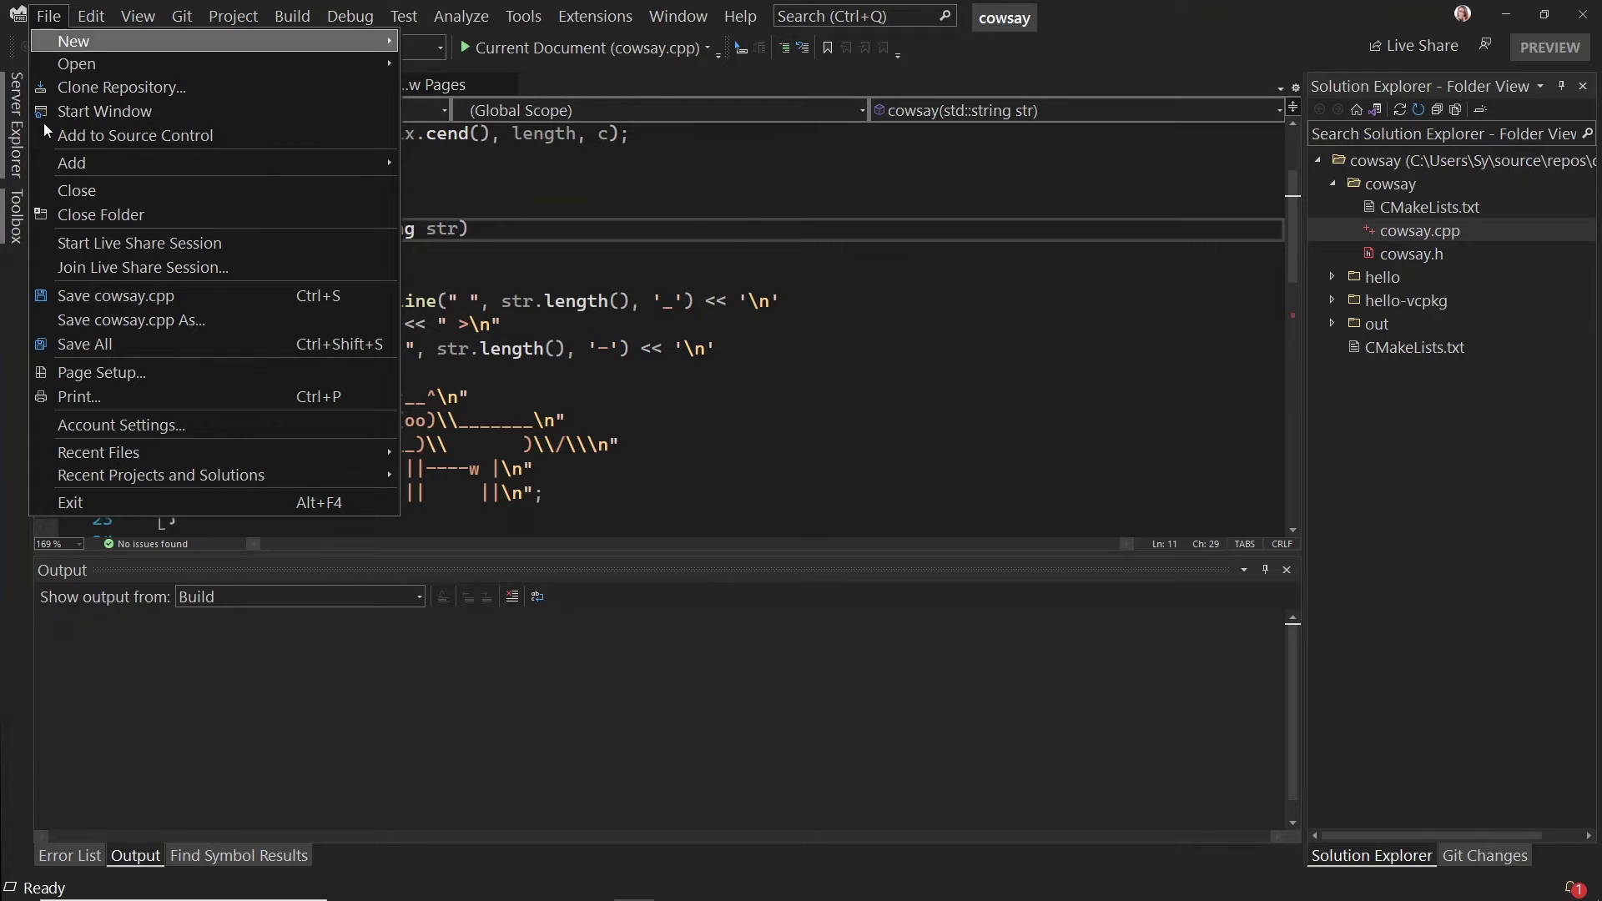
left_click(77, 214)
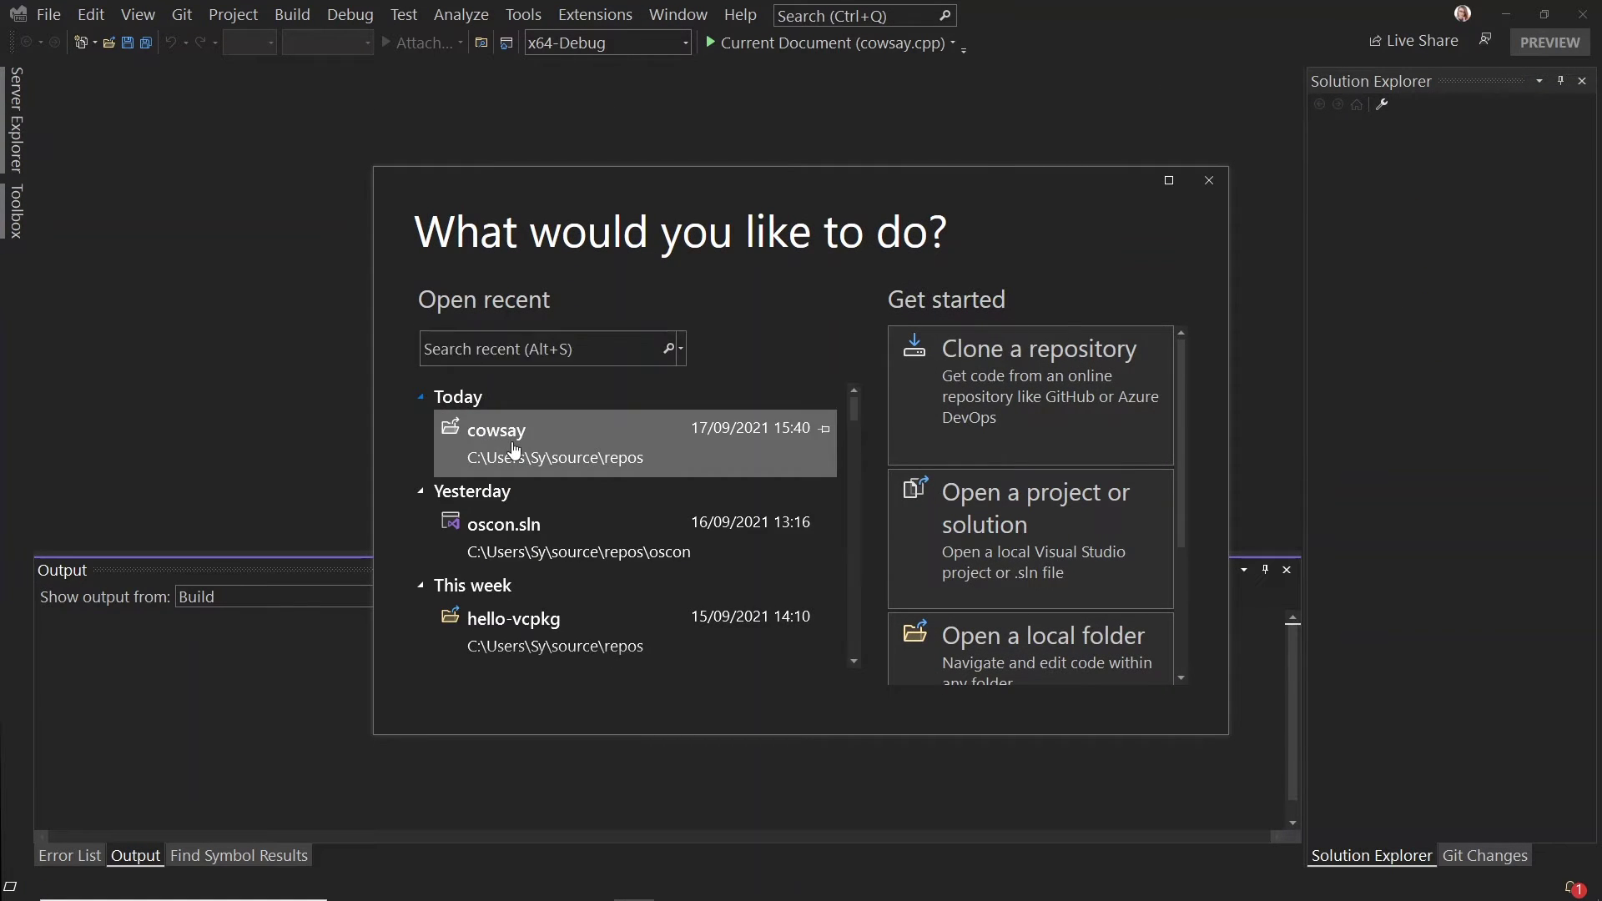
left_click(514, 448)
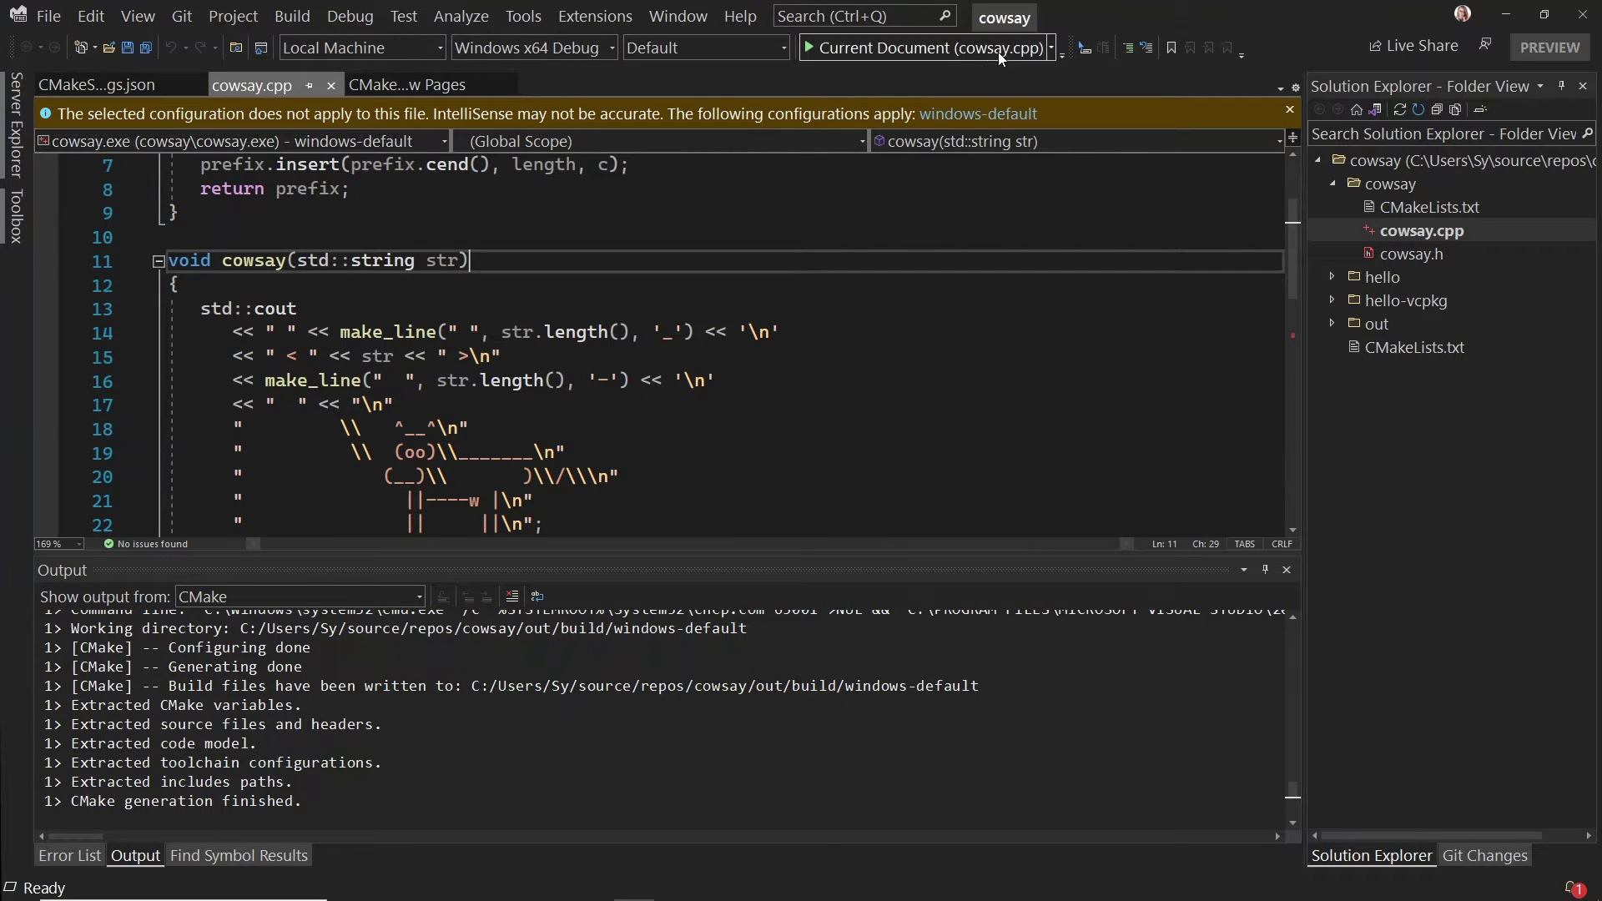
Start debugging cowsay.exe locally, step over line 29 and view the cow in the console
left_click(1051, 46)
left_click(980, 160)
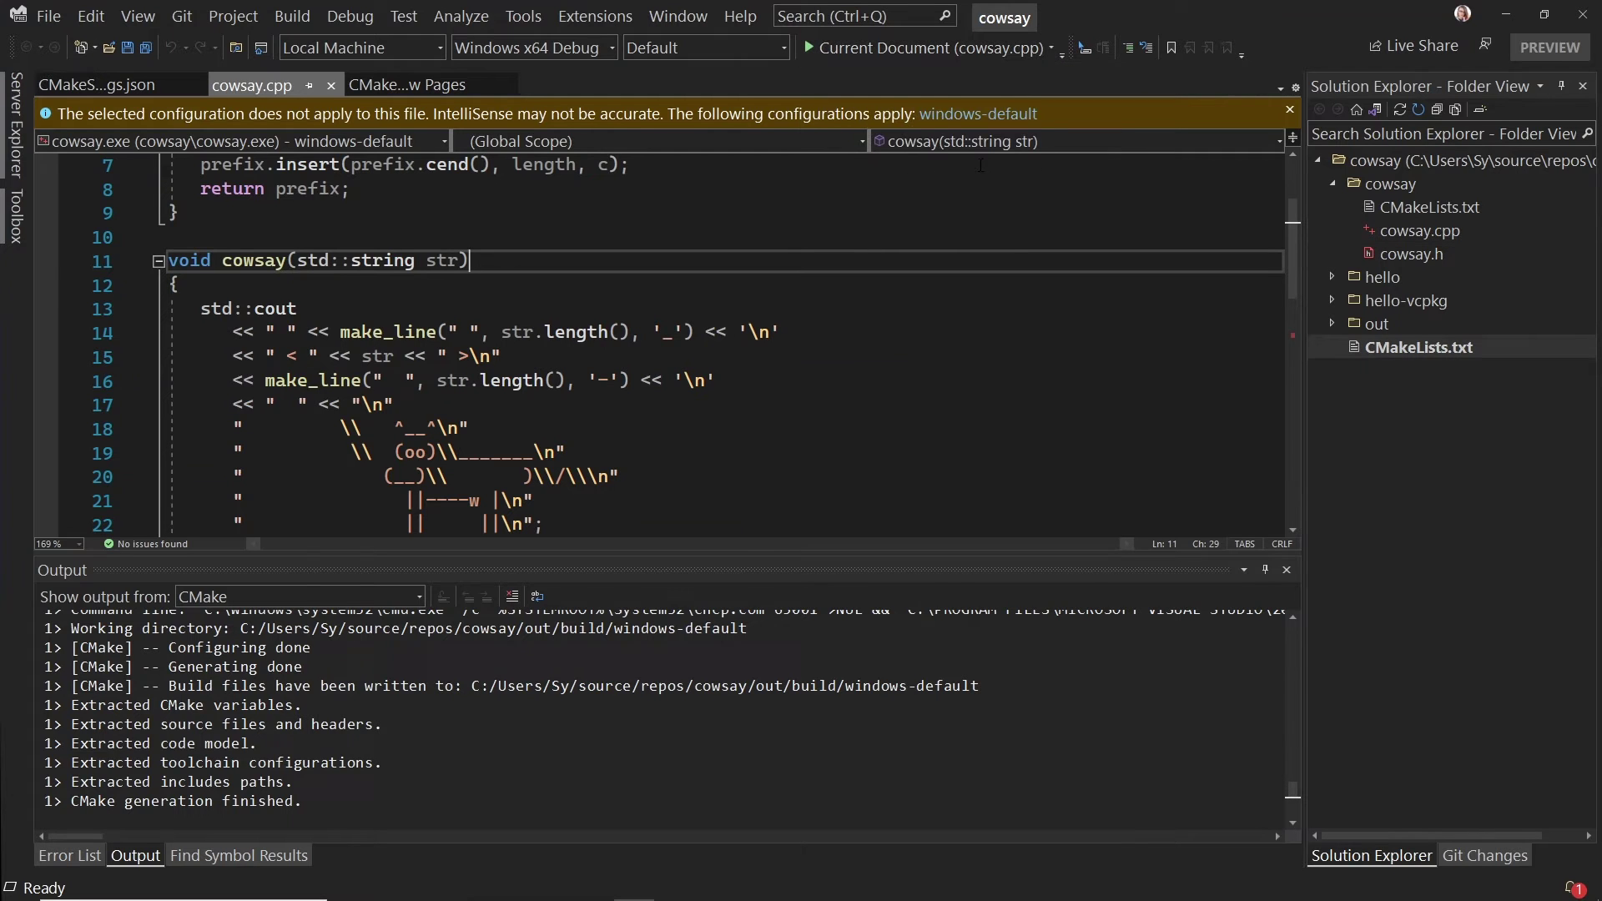
left_click(902, 52)
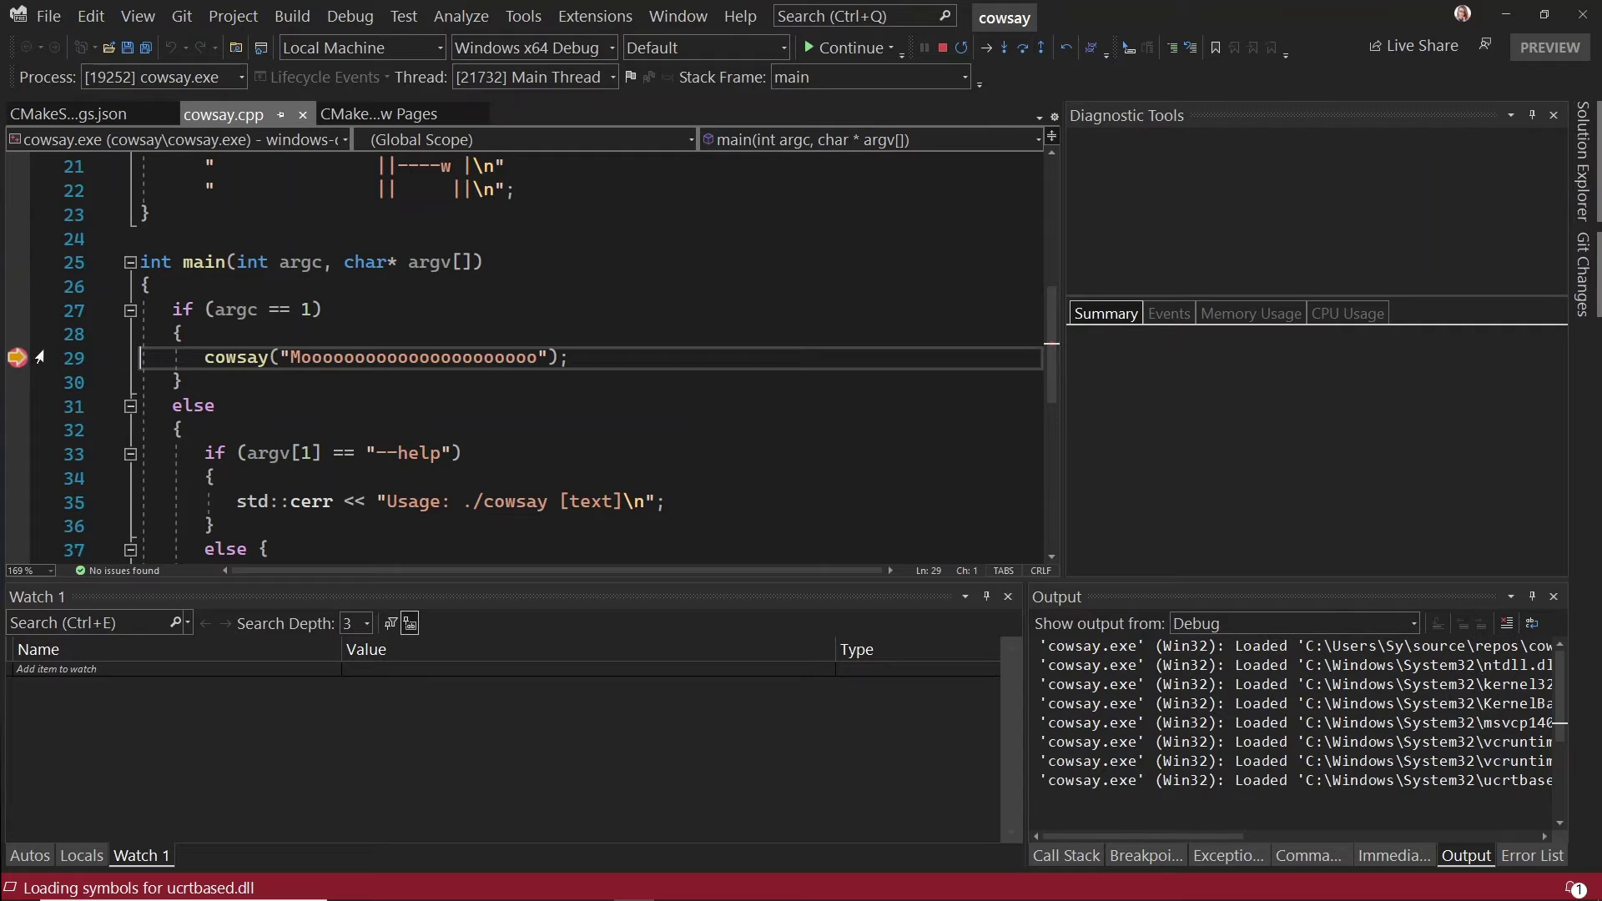
left_click(1024, 53)
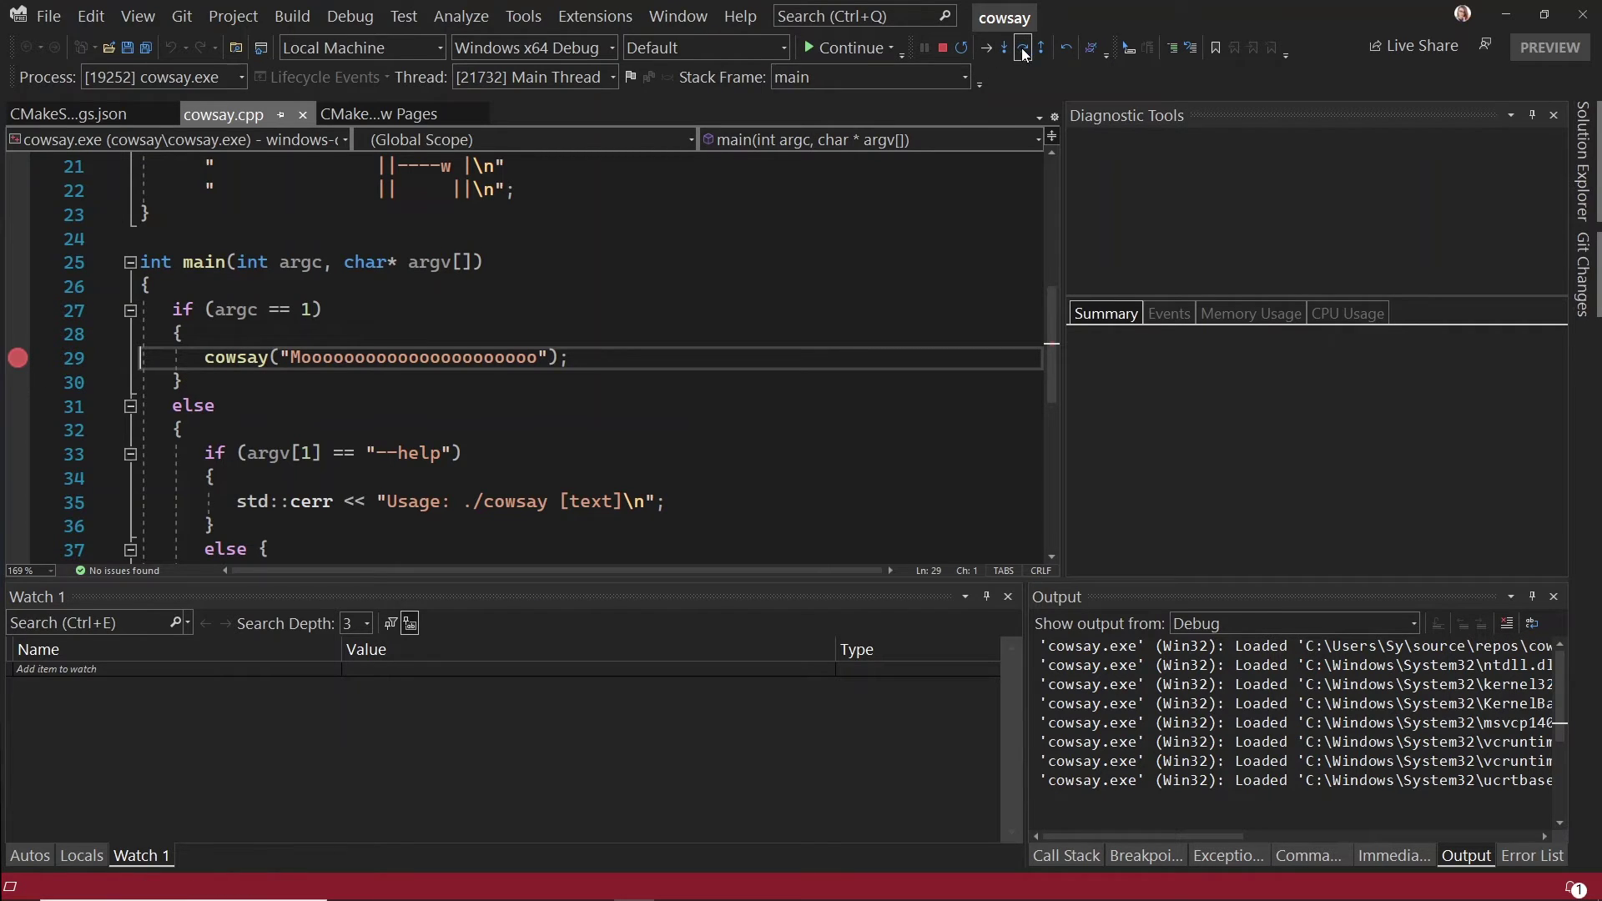
key("alt+Tab")
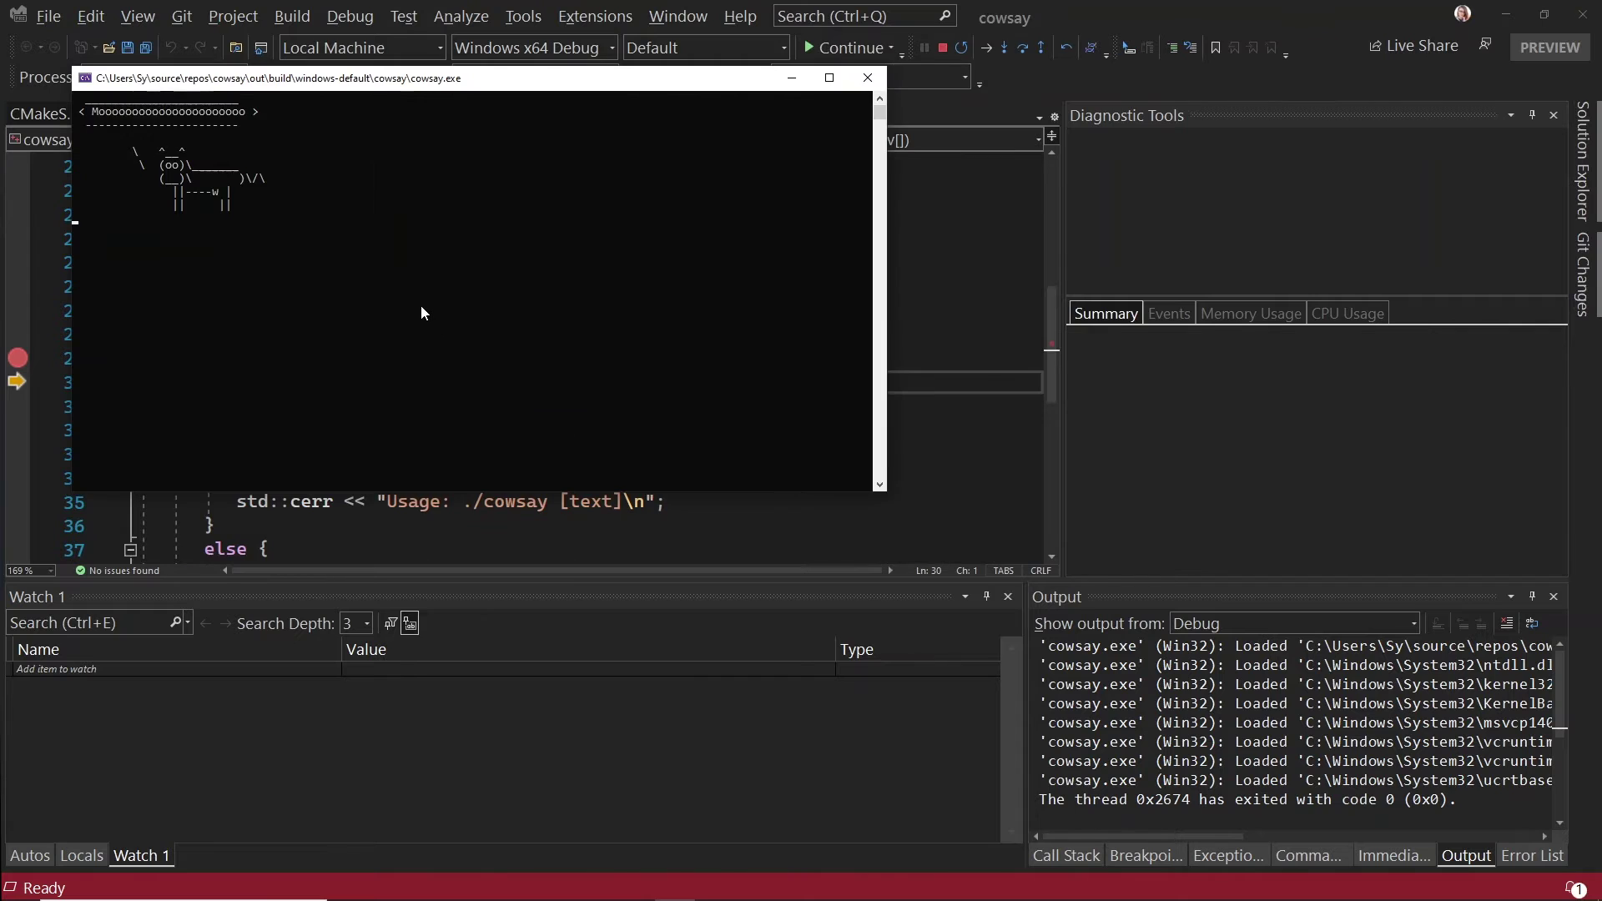
scroll(421, 306, "up", 4, "ctrl")
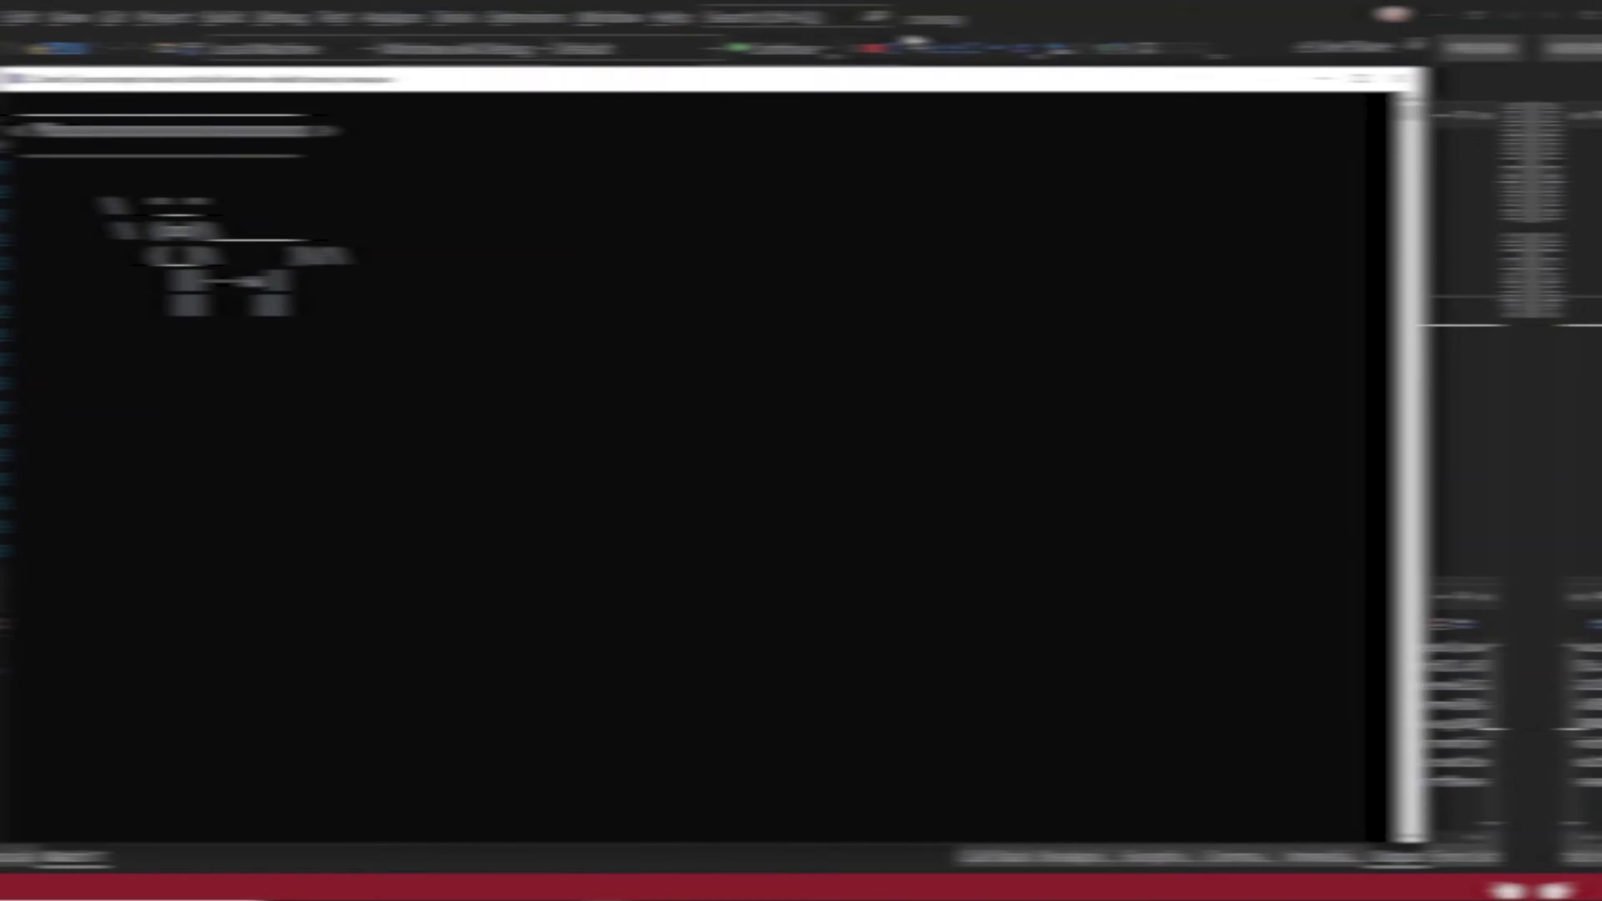
Stop the local debug session and switch the target system to WSL: Debian
left_click(943, 46)
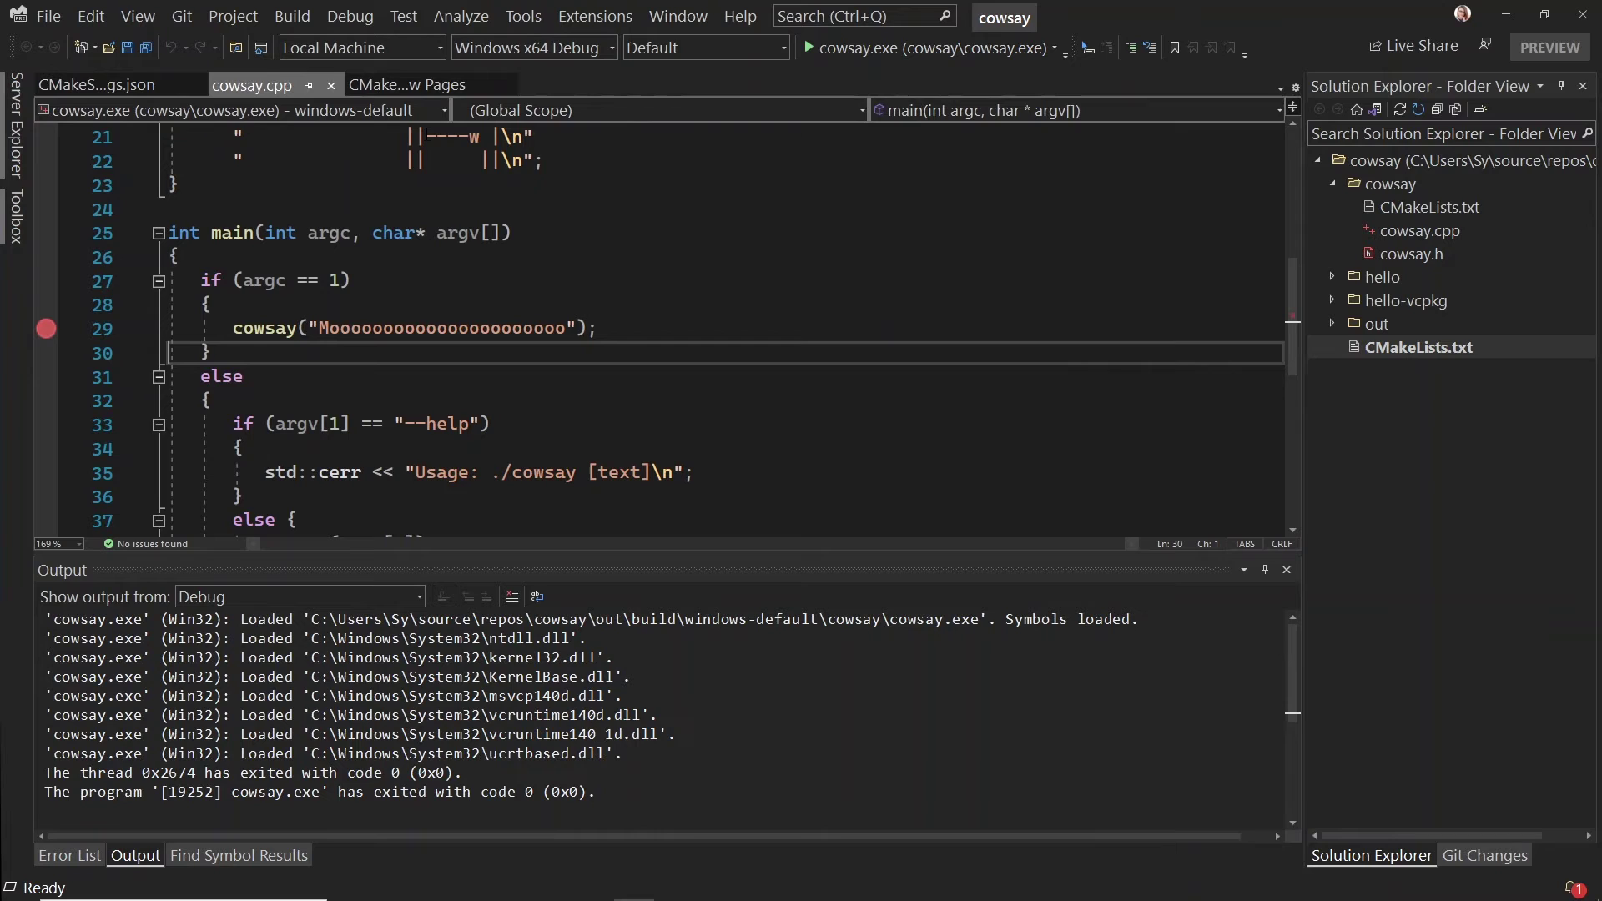
mouse_move(470, 140)
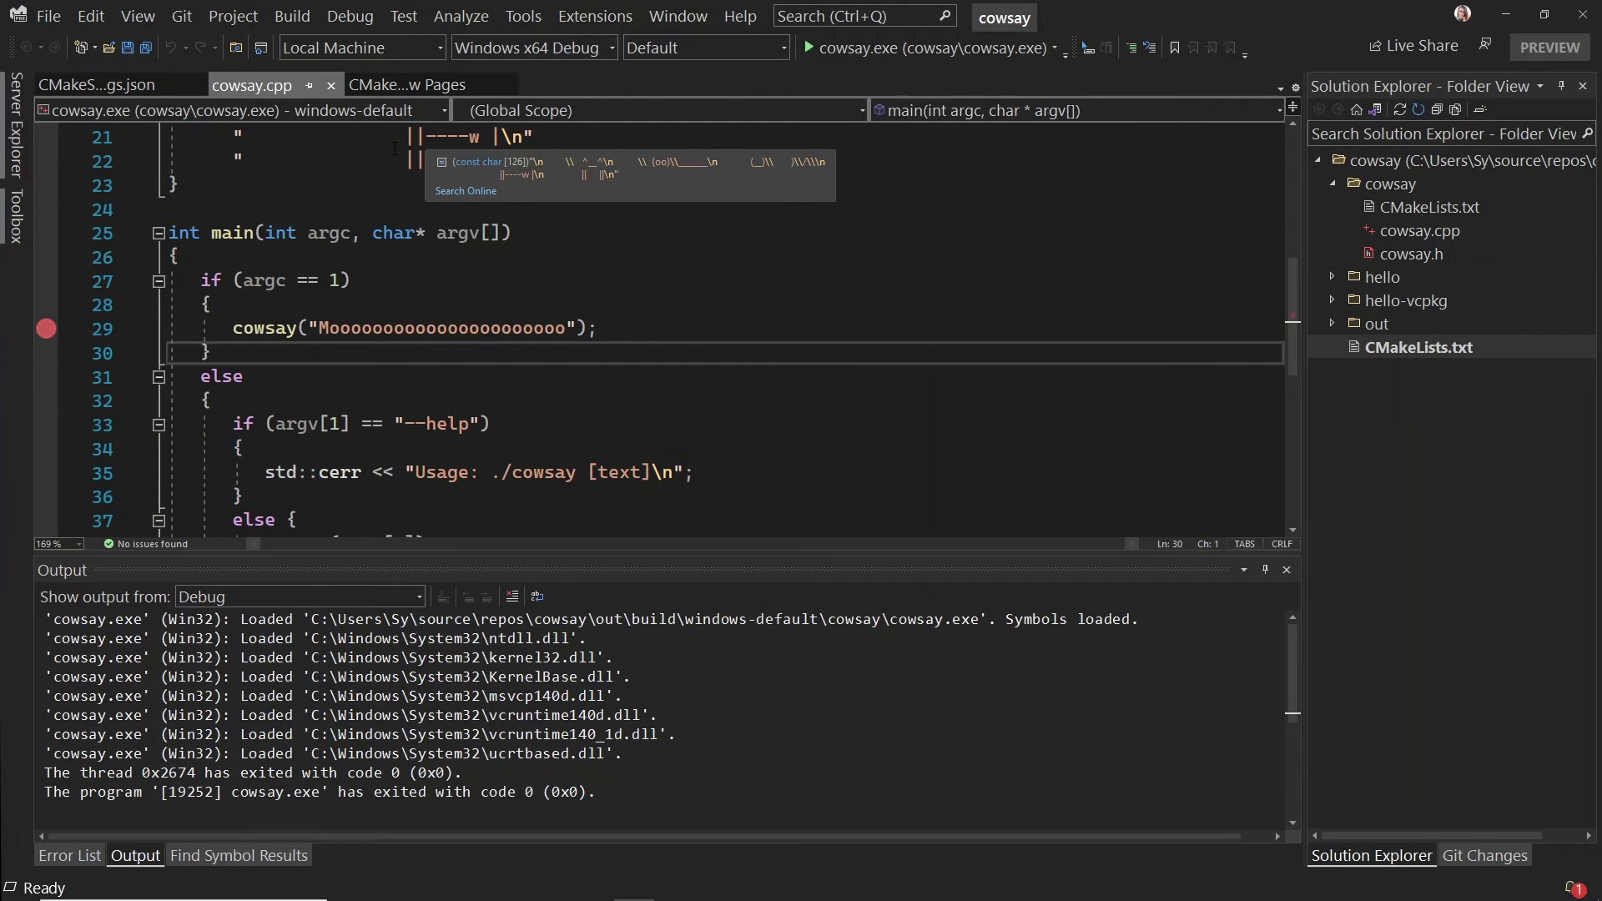
left_click(435, 47)
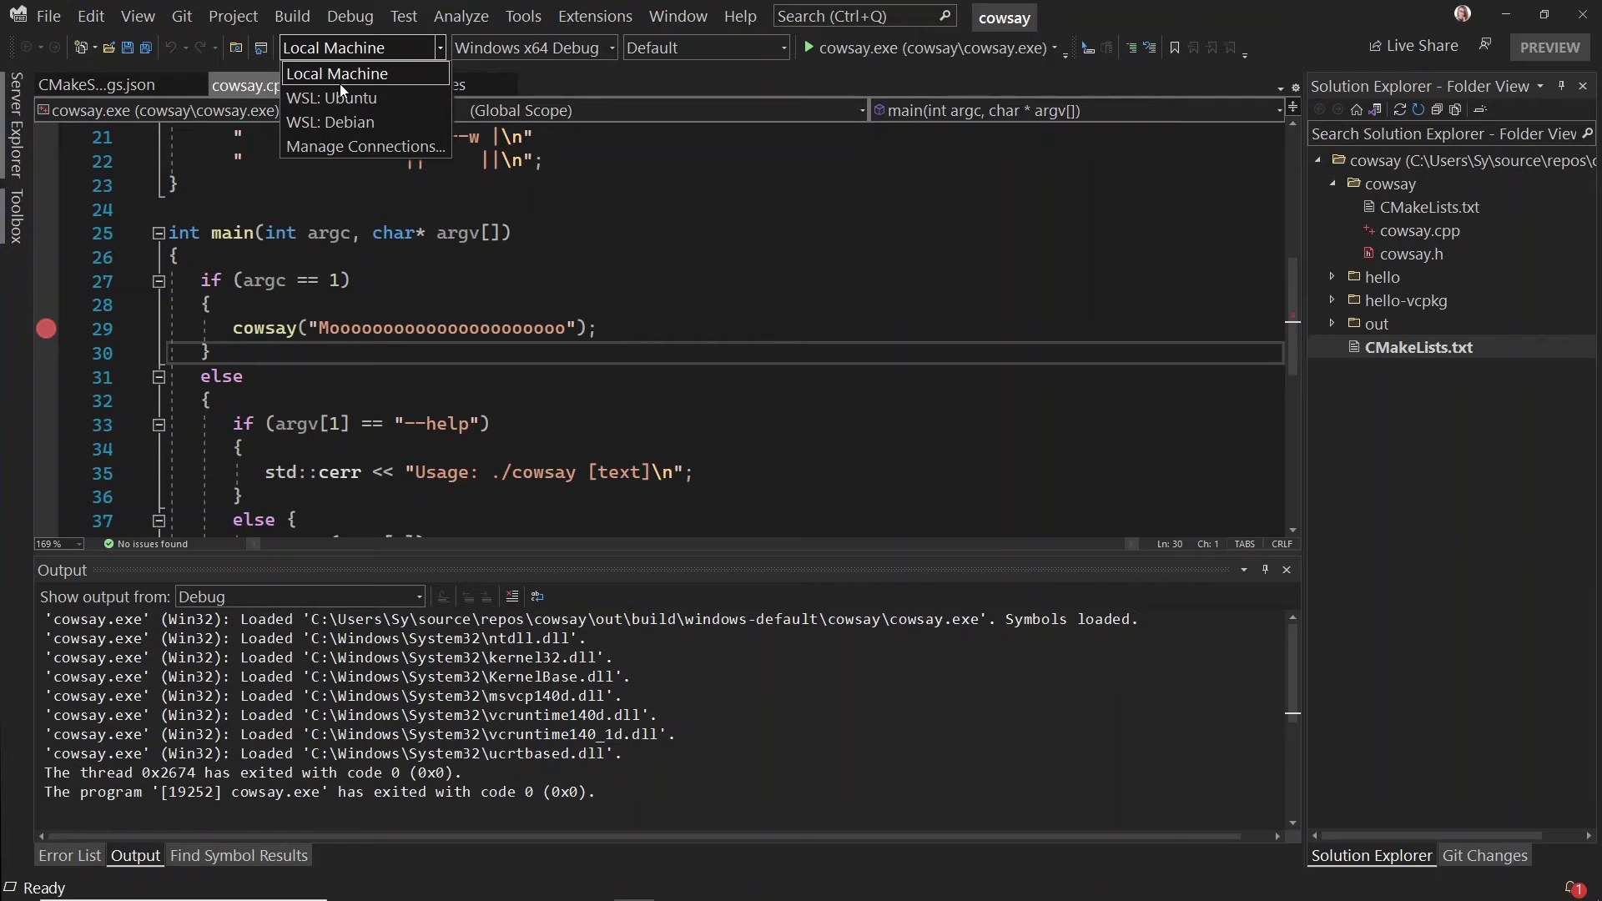
left_click(320, 122)
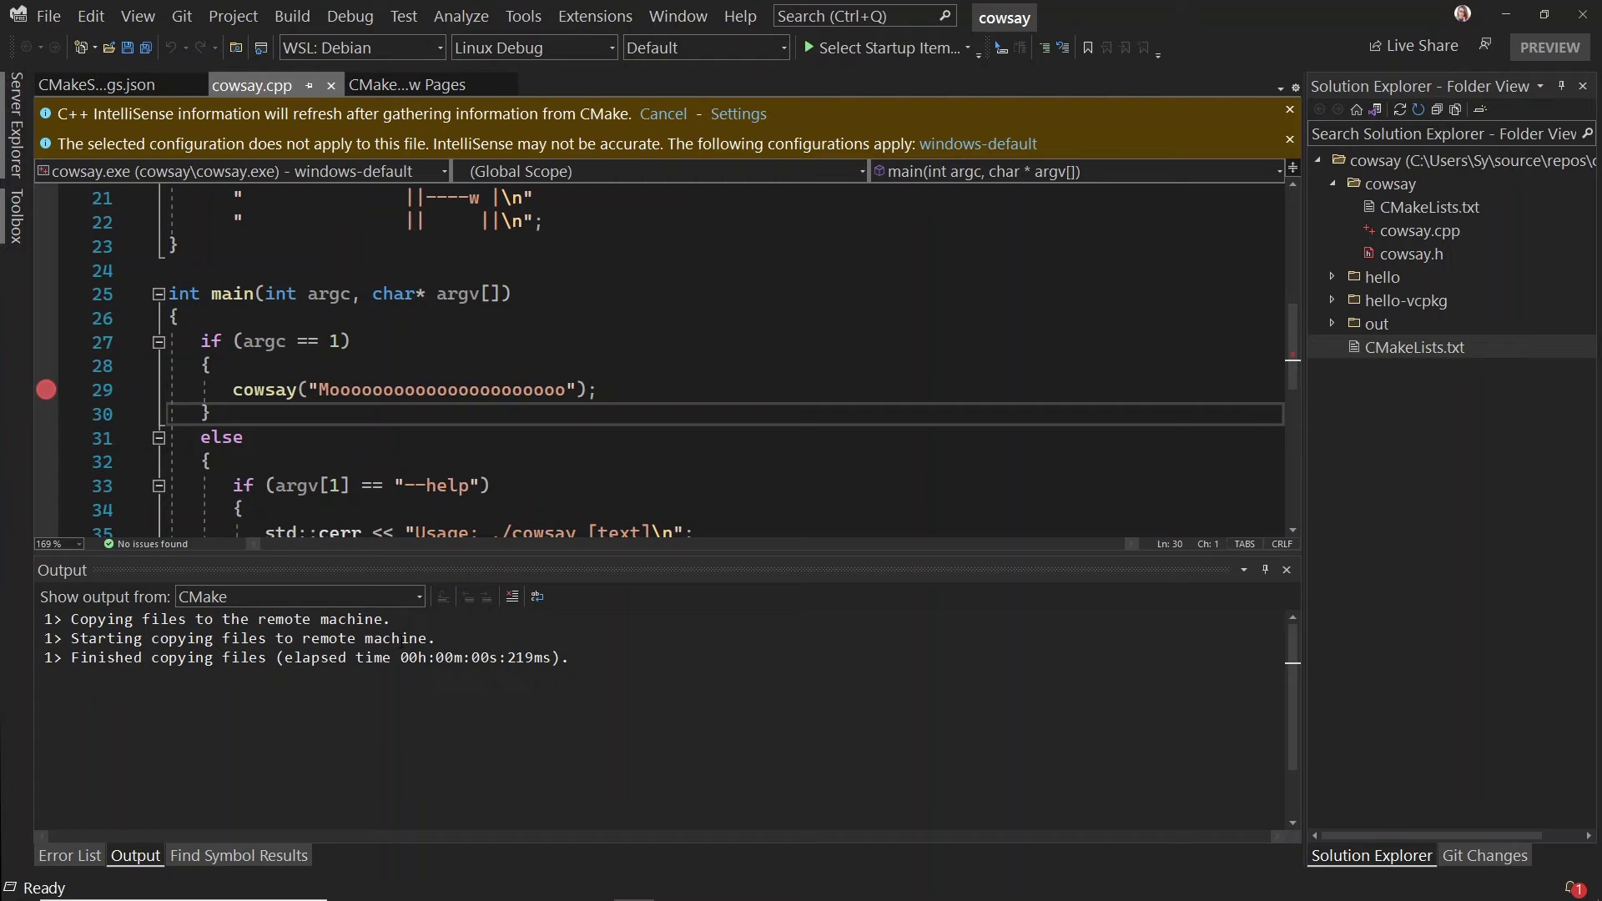
Peek at the startup item list and highlight the cmake executable path in the output log
left_click(967, 47)
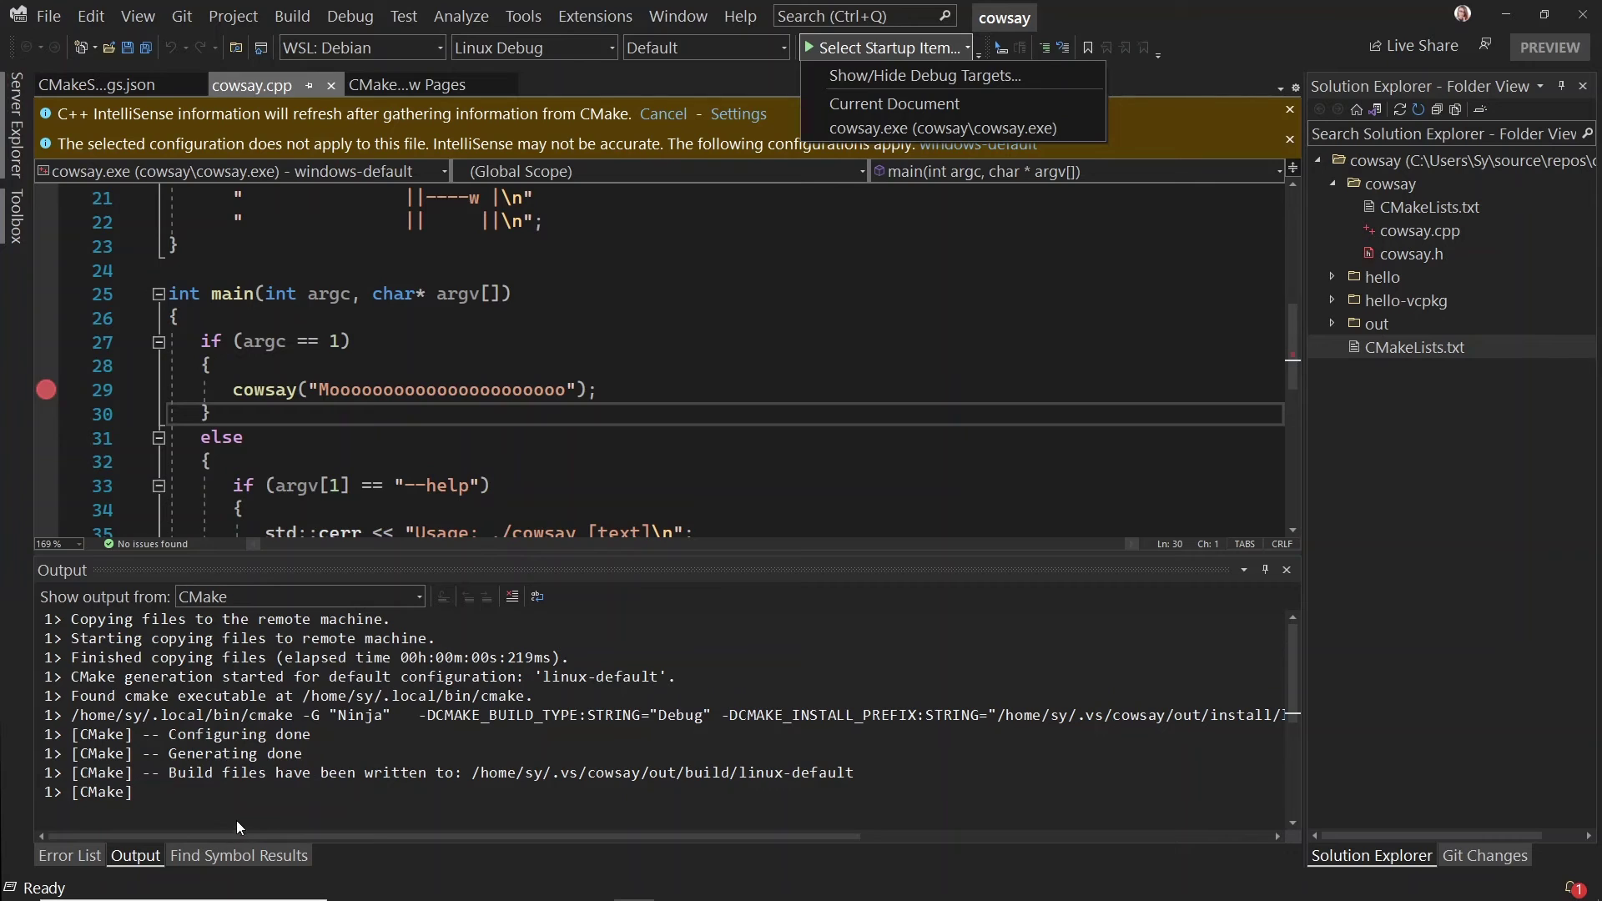
key("Escape")
key("Down")
key("Down")
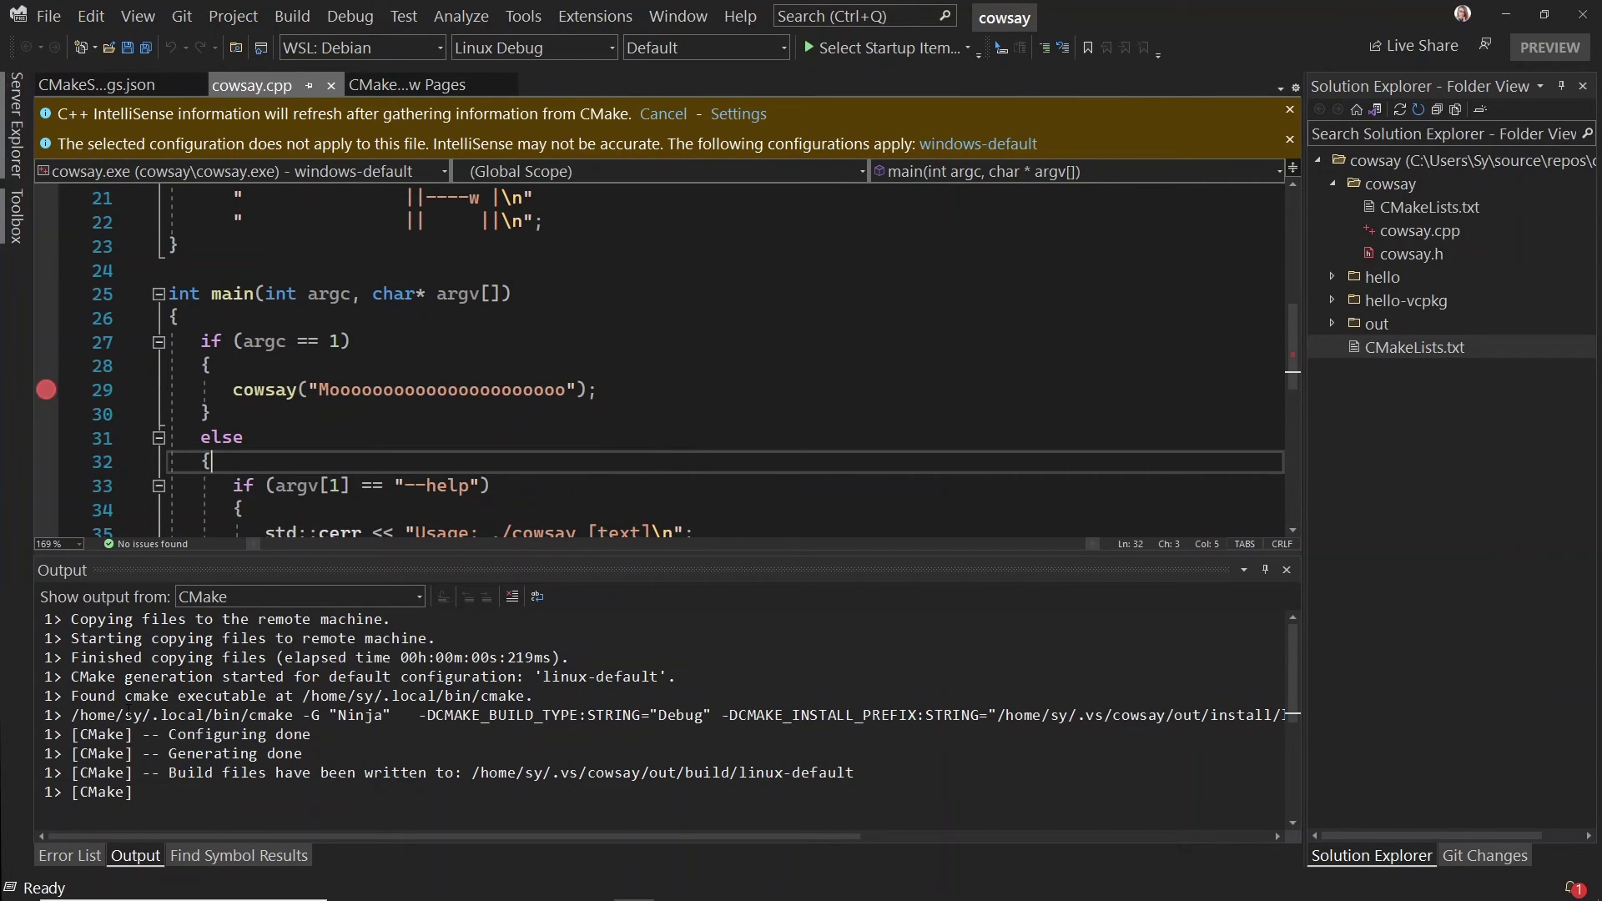
left_click_drag(72, 715, 302, 715)
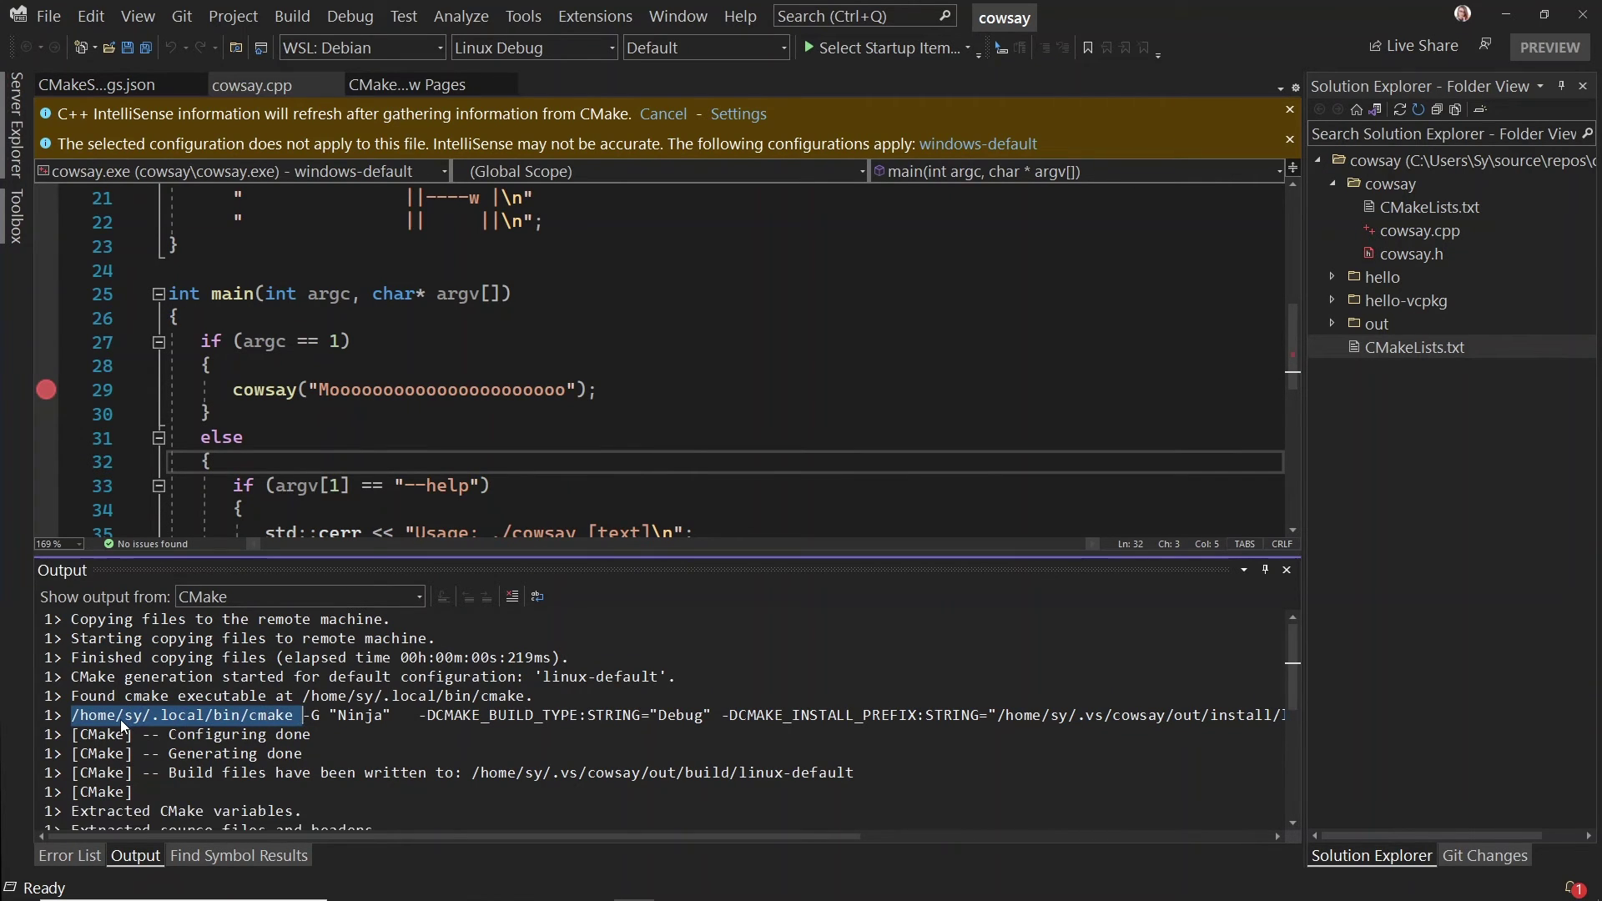
key("ctrl+shift+Left")
key("ctrl+shift+Left")
key("ctrl+shift+Left")
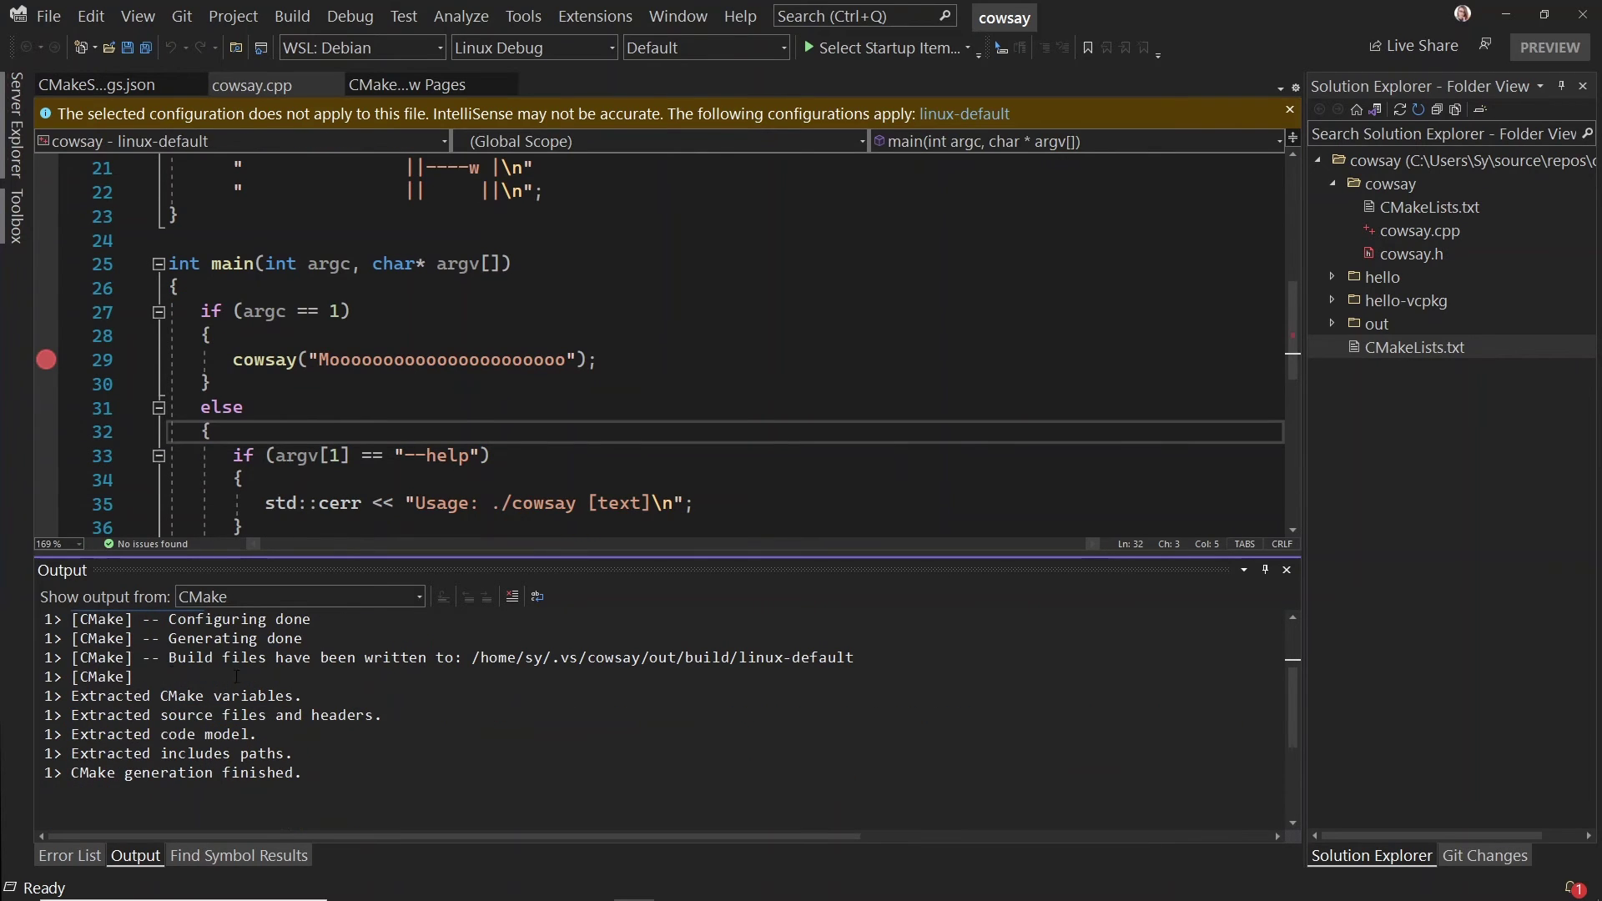
Select cowsay as the startup item for the Linux configuration
left_click(966, 49)
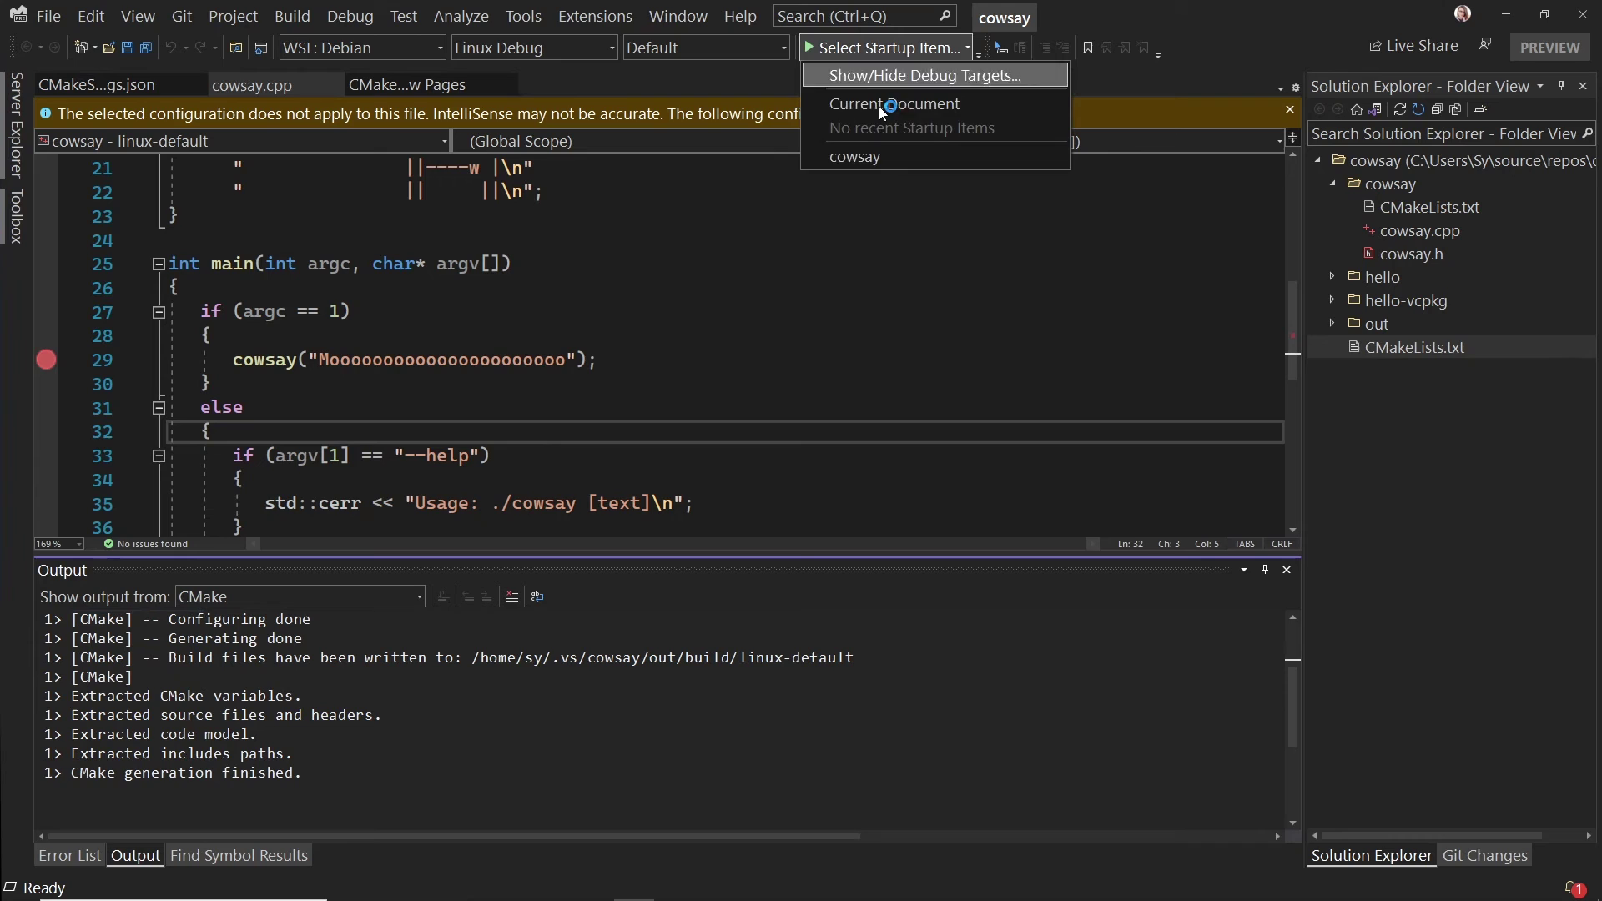
left_click(885, 155)
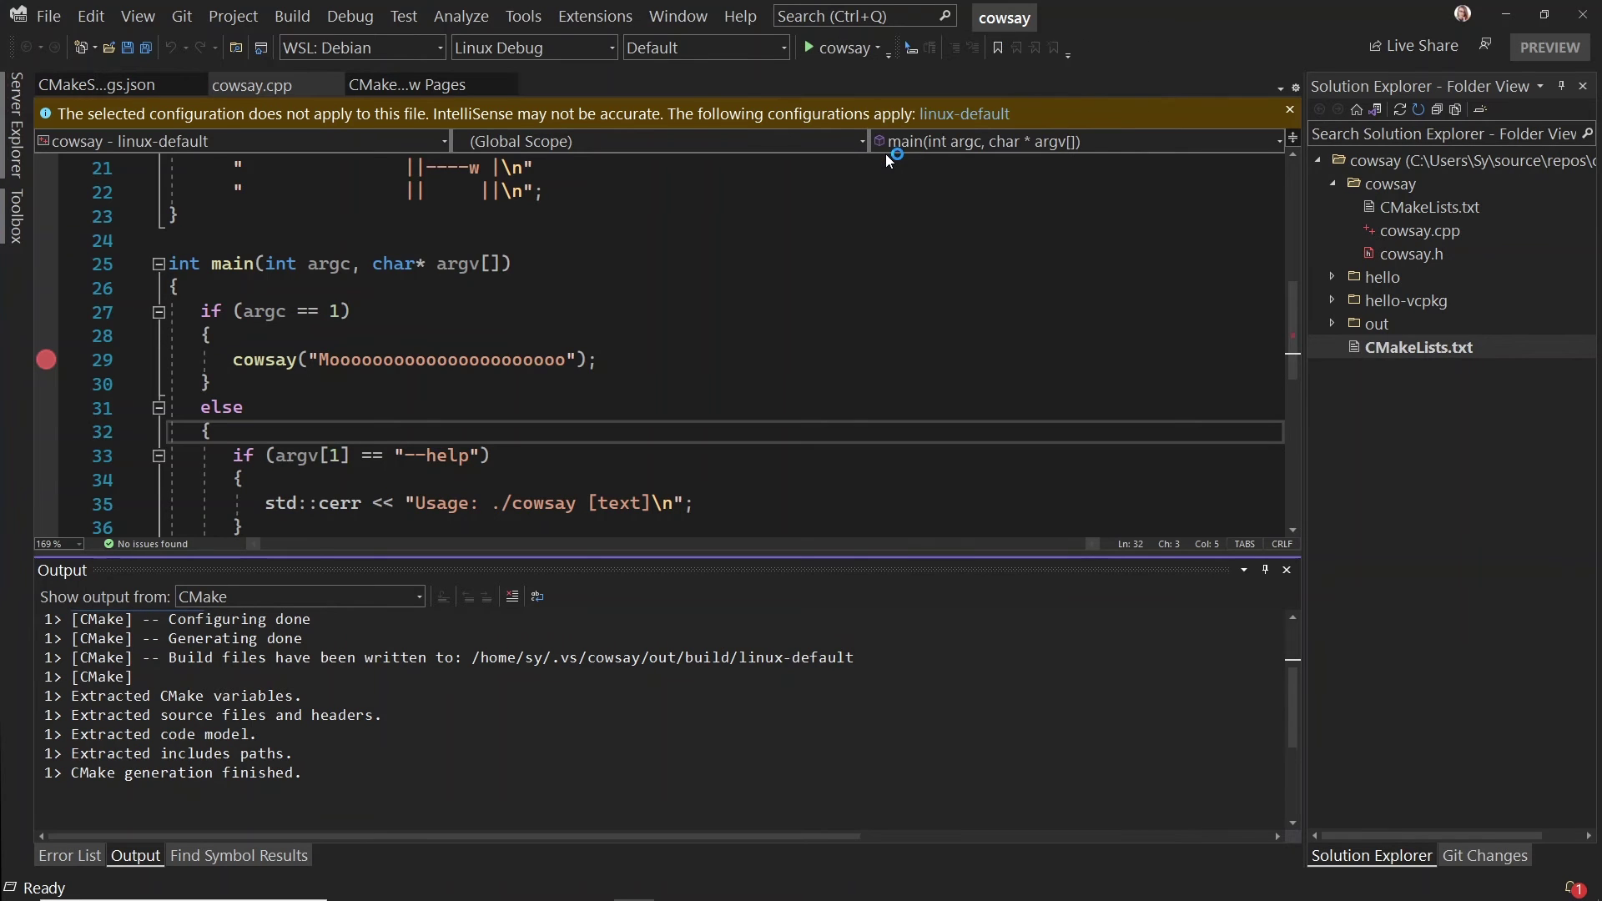
Debug cowsay on WSL: Debian and continue past the line-29 breakpoint so the cow prints
left_click(833, 47)
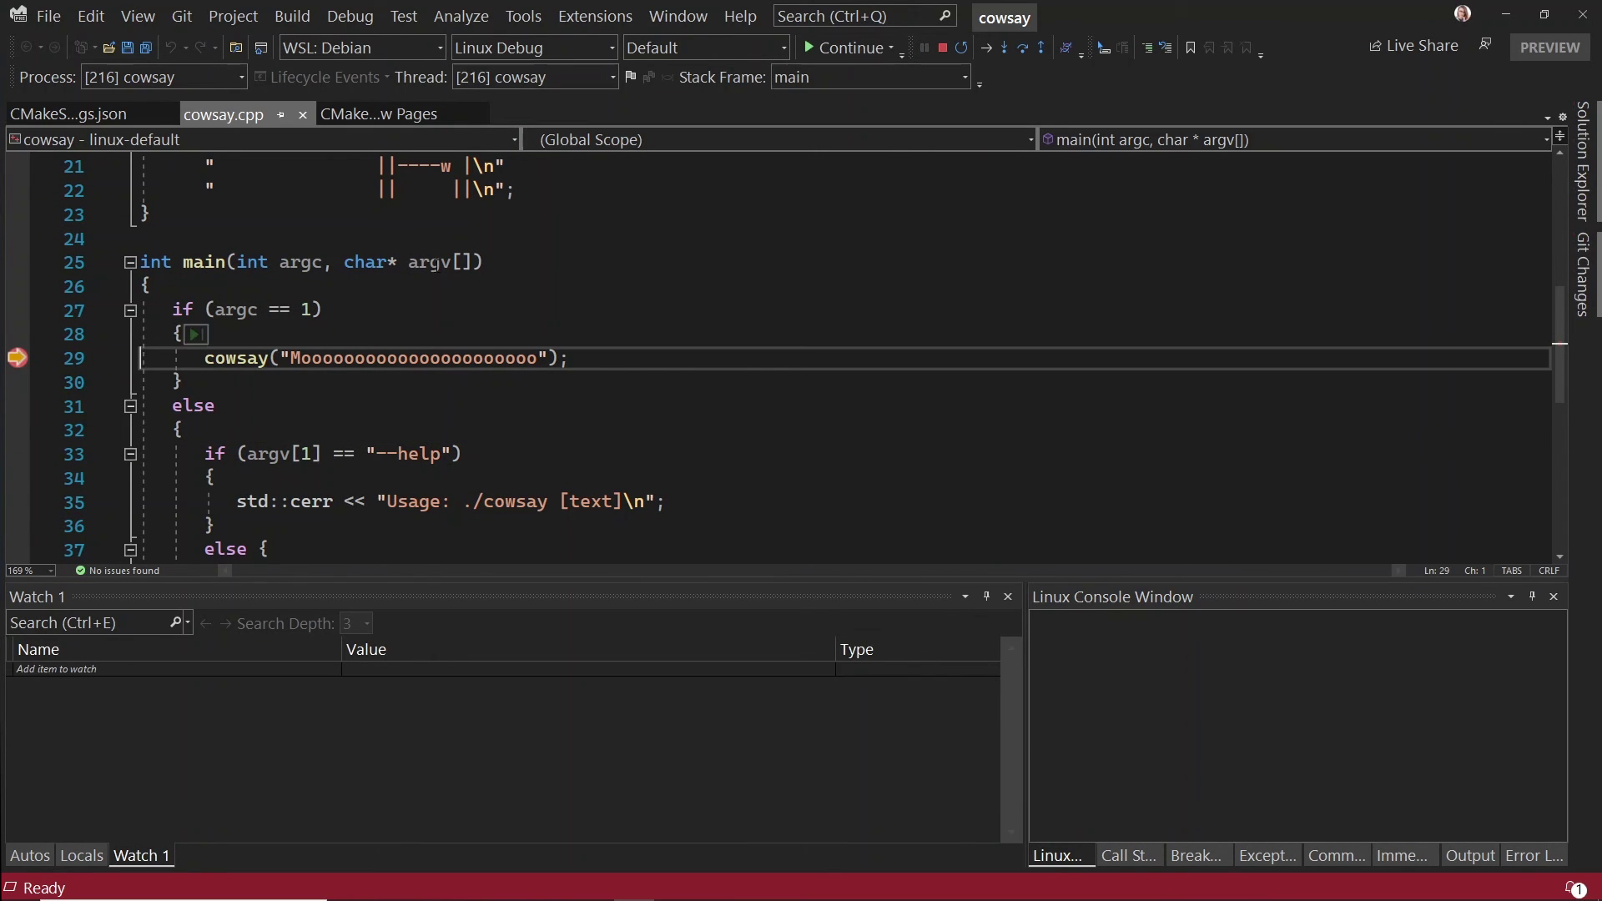
left_click(1027, 51)
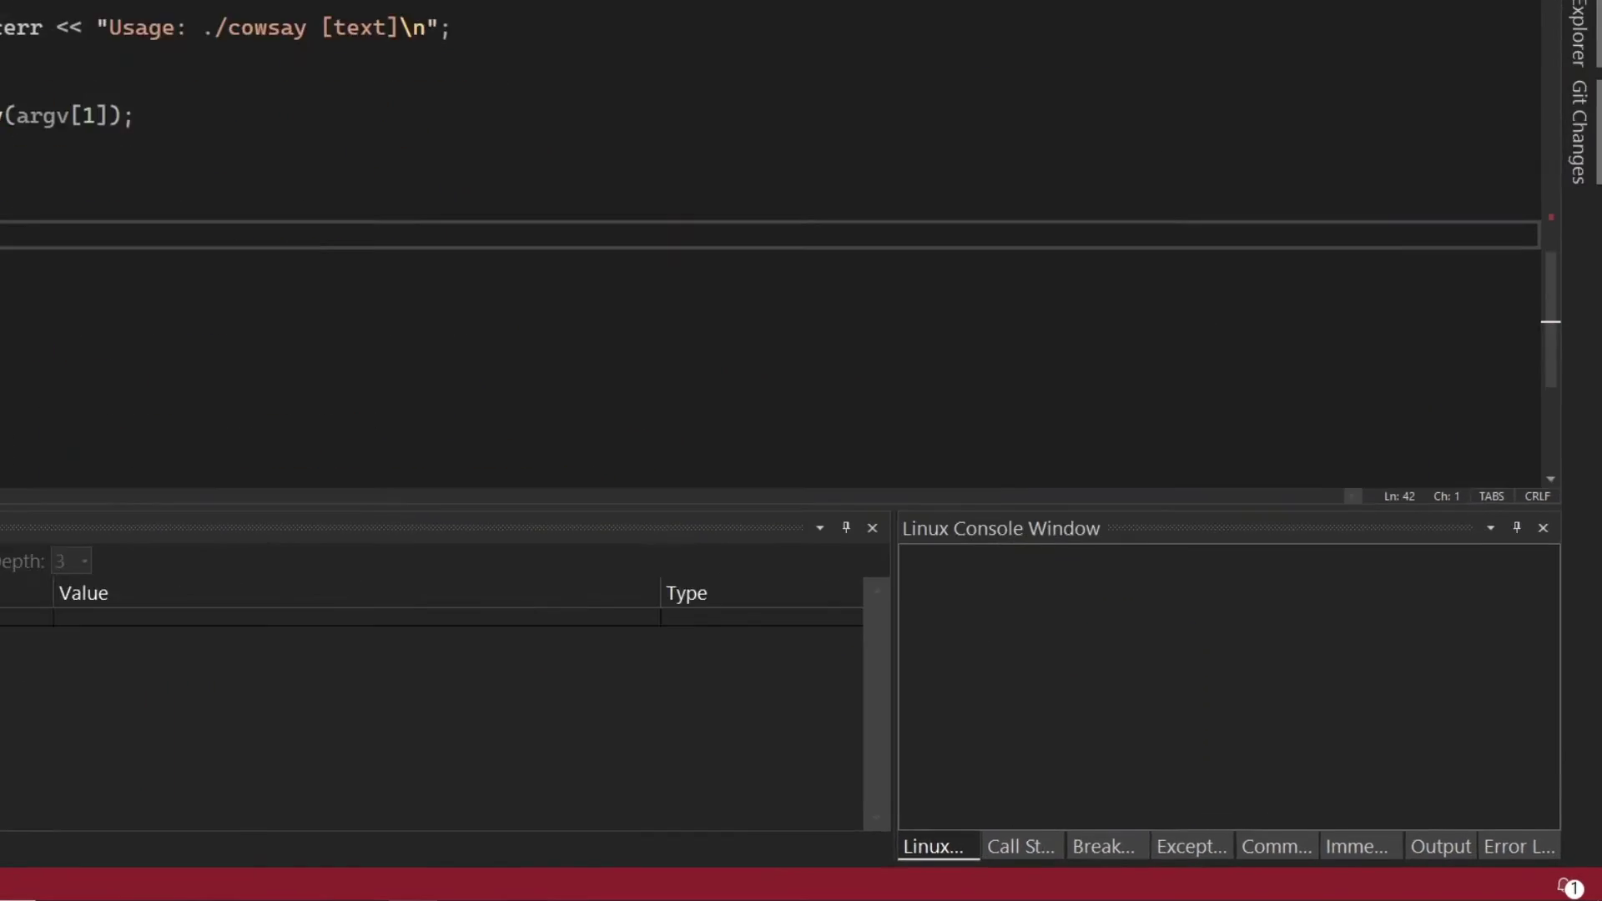